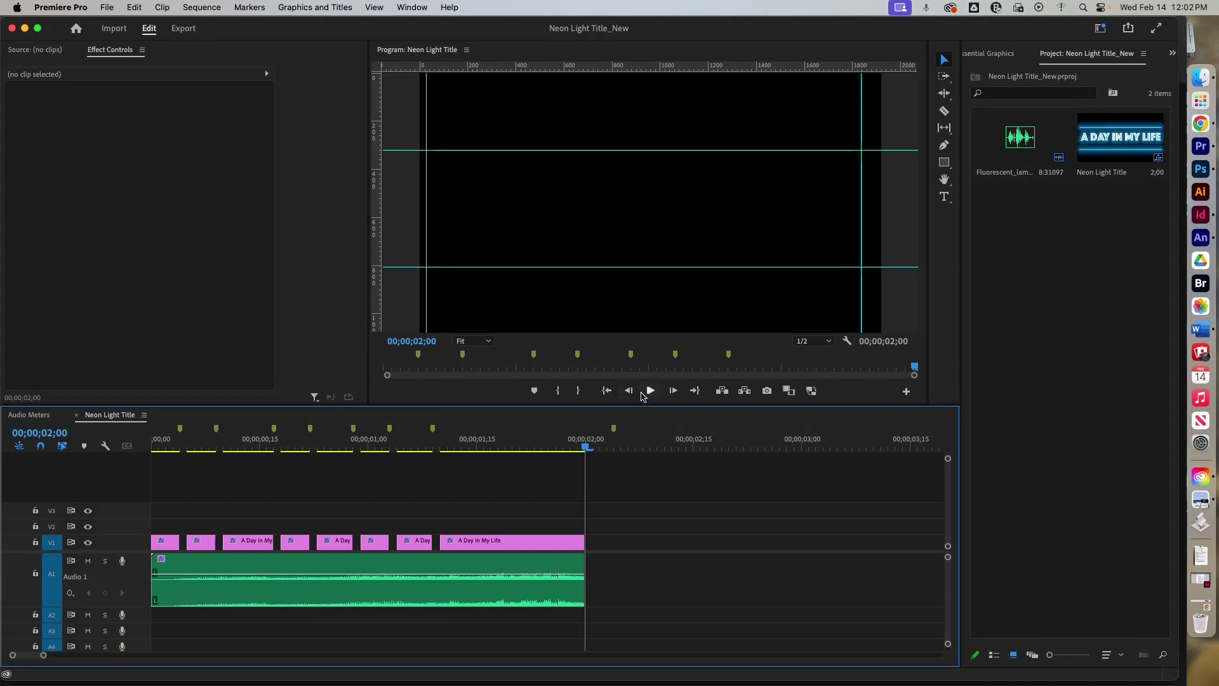
Step: Add a text box between the horizontal guides at 00;00;02;04 reading "A Day in My Life"
click(673, 391)
click(673, 390)
click(673, 390)
click(673, 390)
click(944, 196)
drag(436, 159, 838, 256)
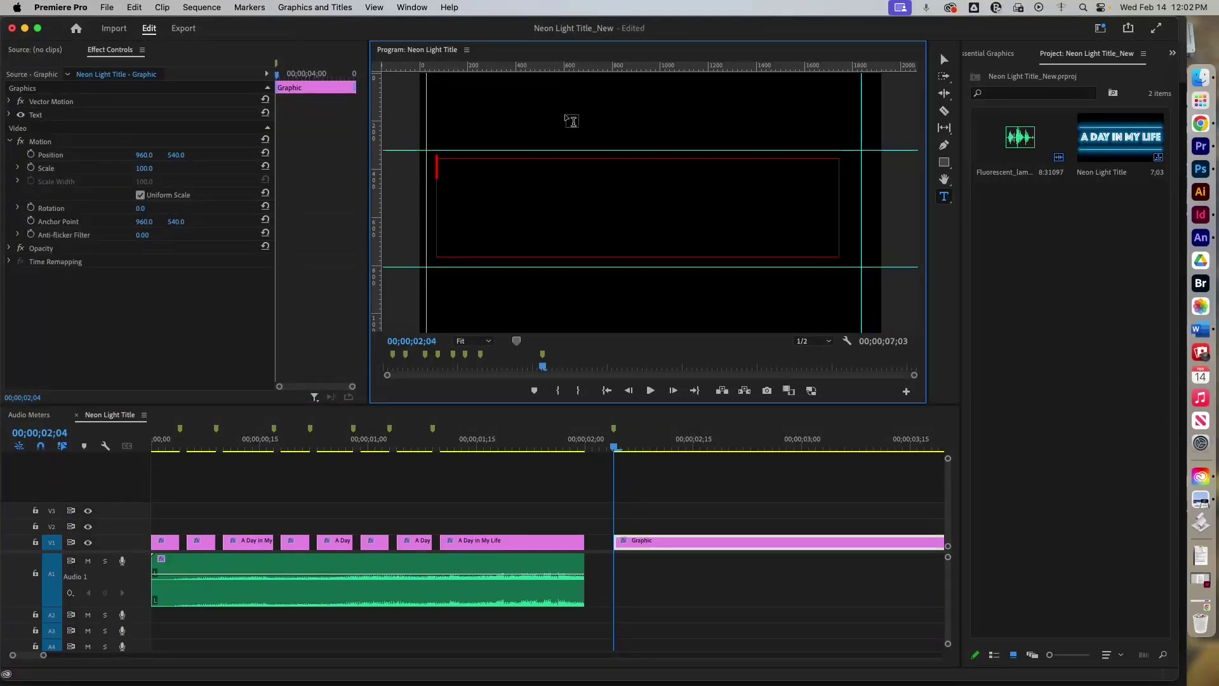
text(A Day in)
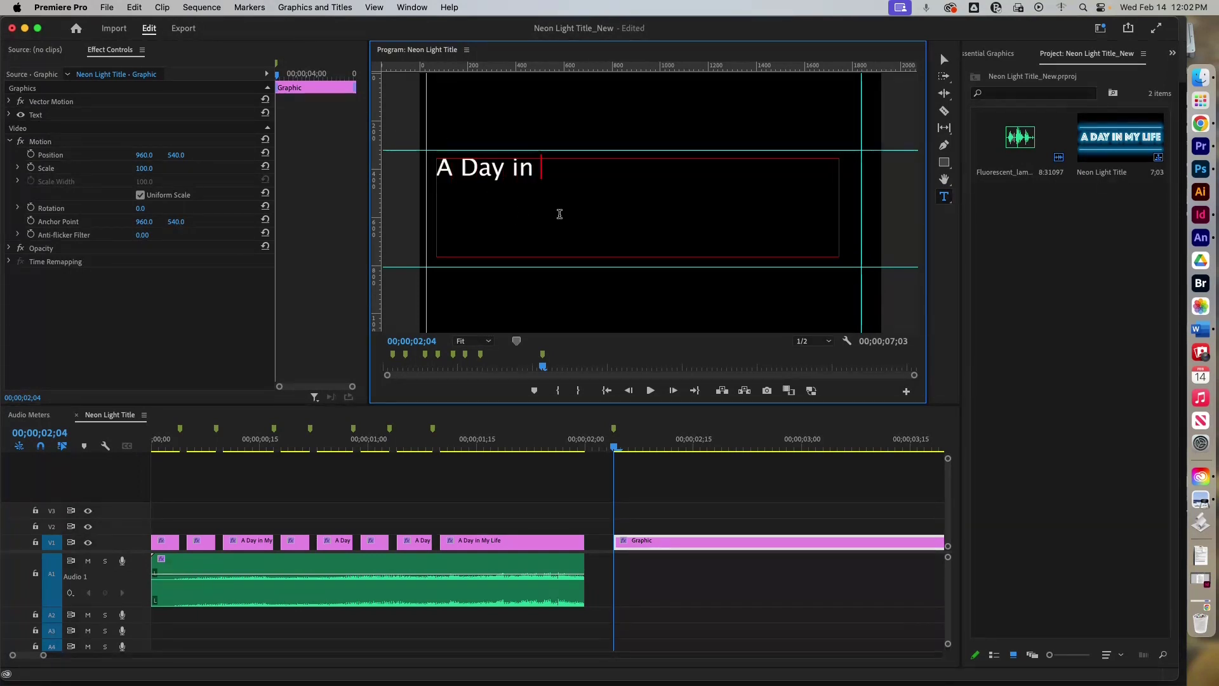
text( My Life)
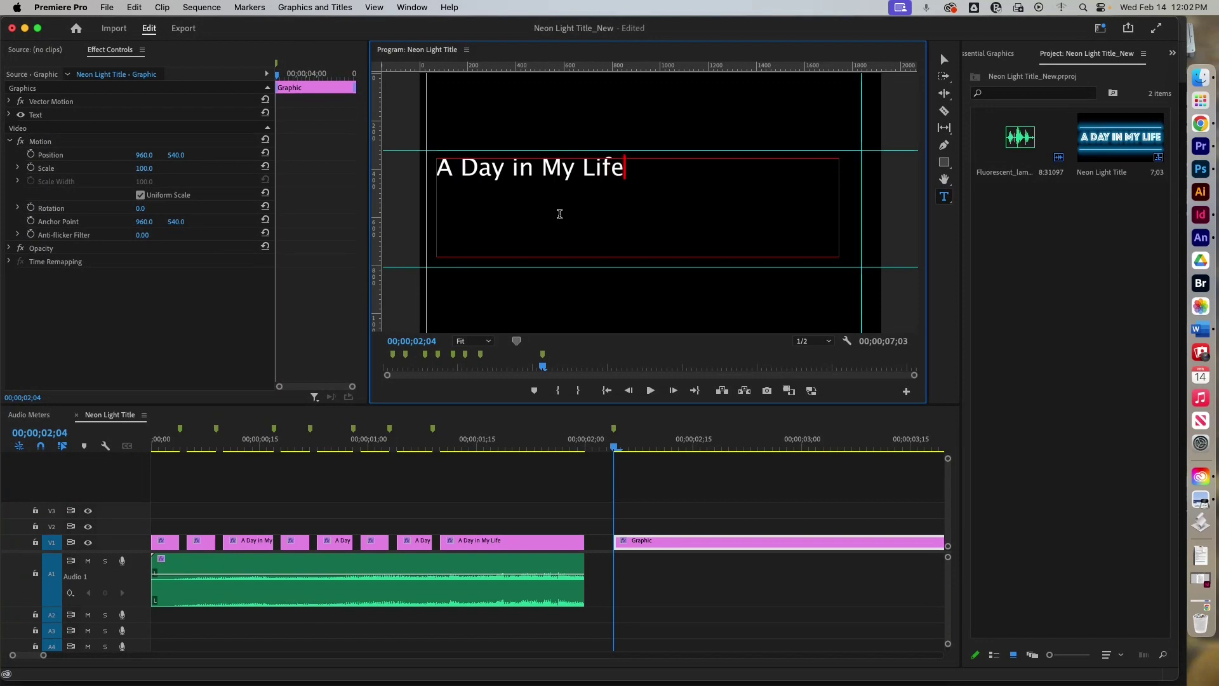
Step: Set the title text to the Phosphate Inline font at size 239
key(super+a)
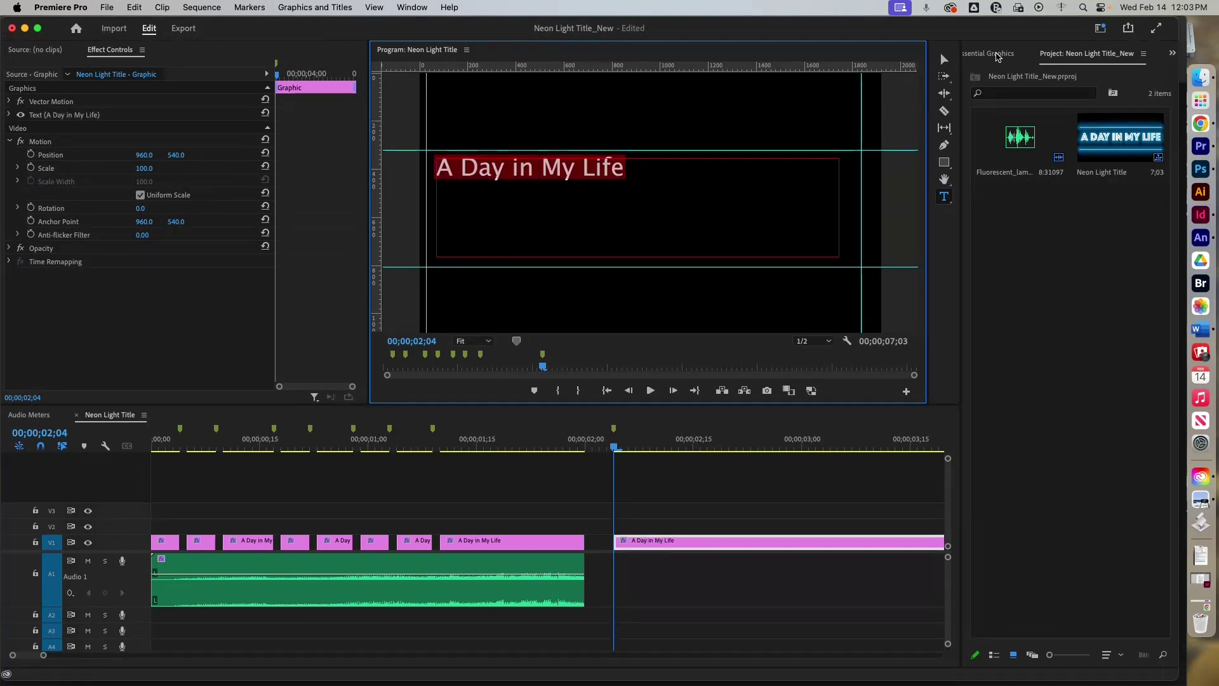
click(999, 54)
click(1046, 358)
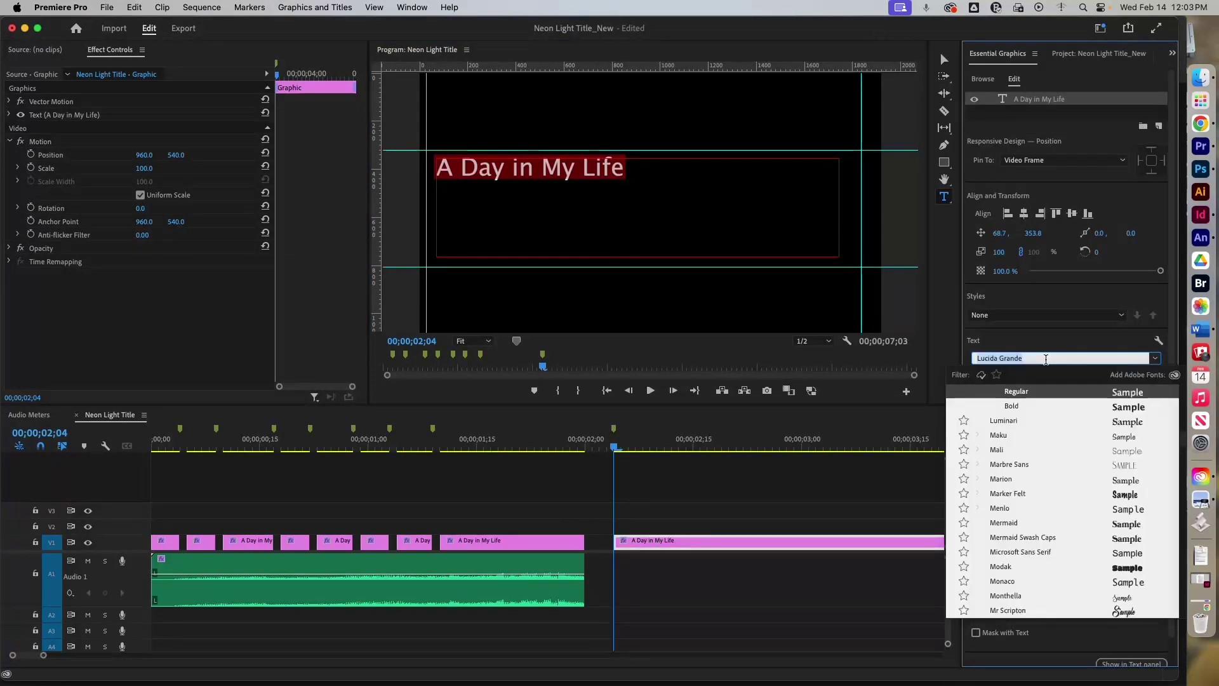
text(phos)
click(1048, 391)
drag(1101, 377, 1127, 382)
Step: Fit the text box around the title and center it horizontally and vertically in the frame
click(944, 59)
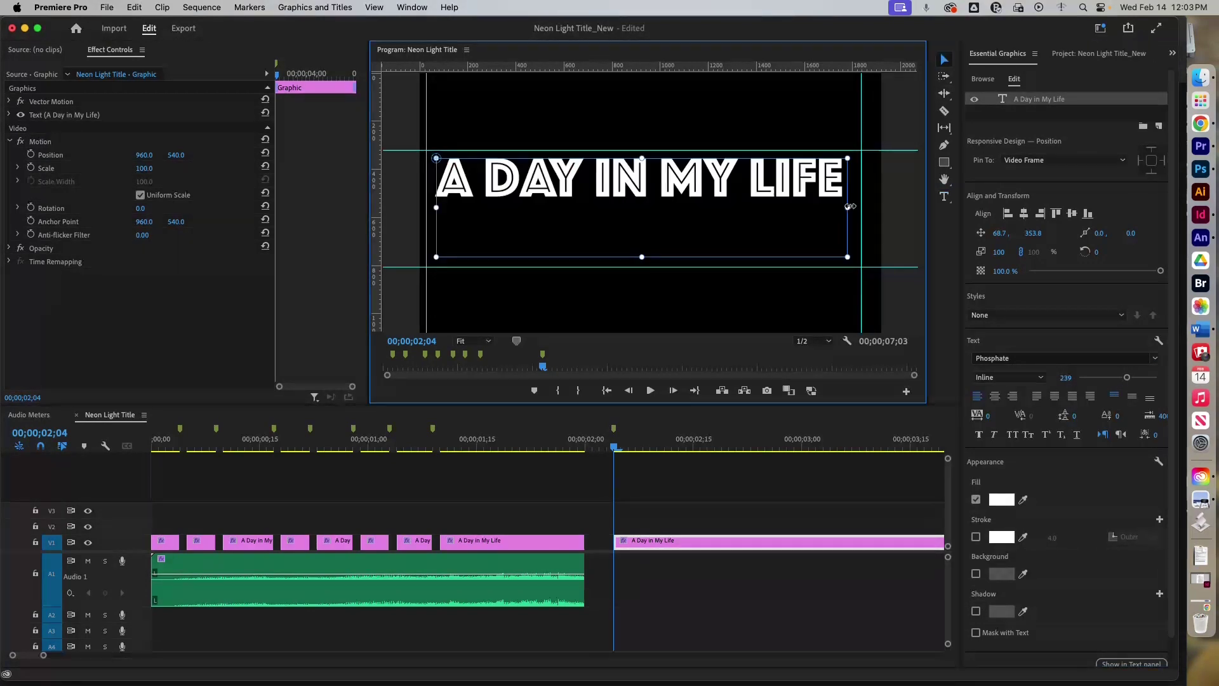
drag(642, 236, 662, 208)
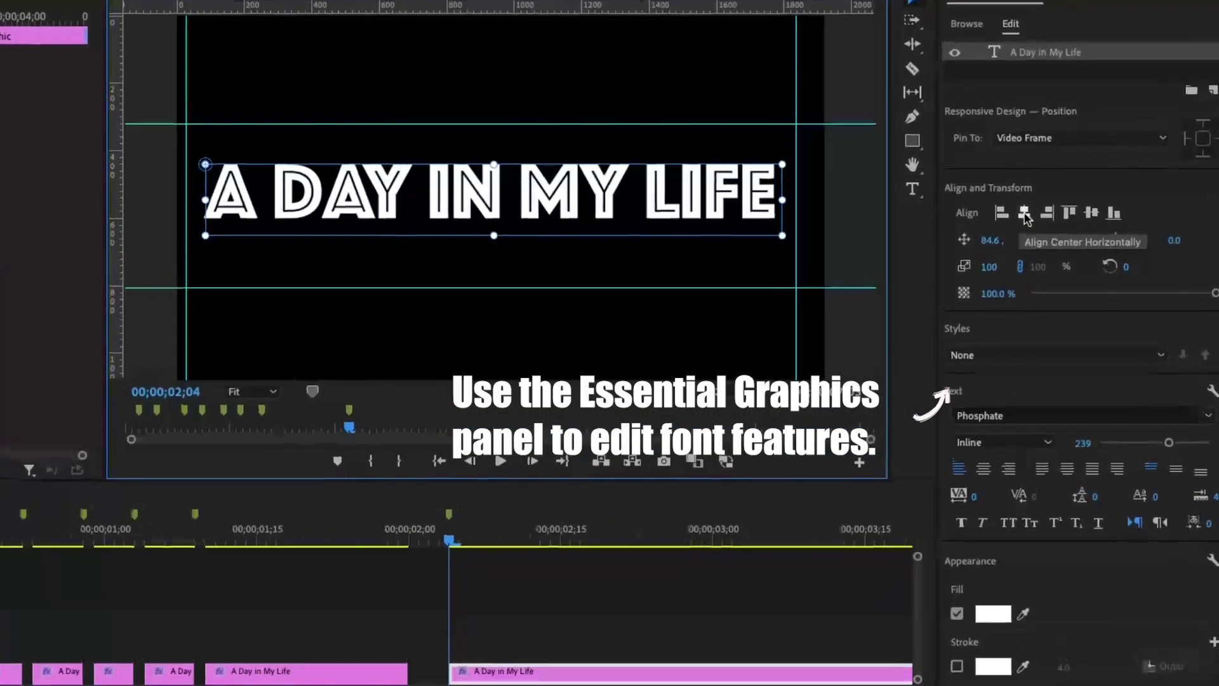
click(1024, 215)
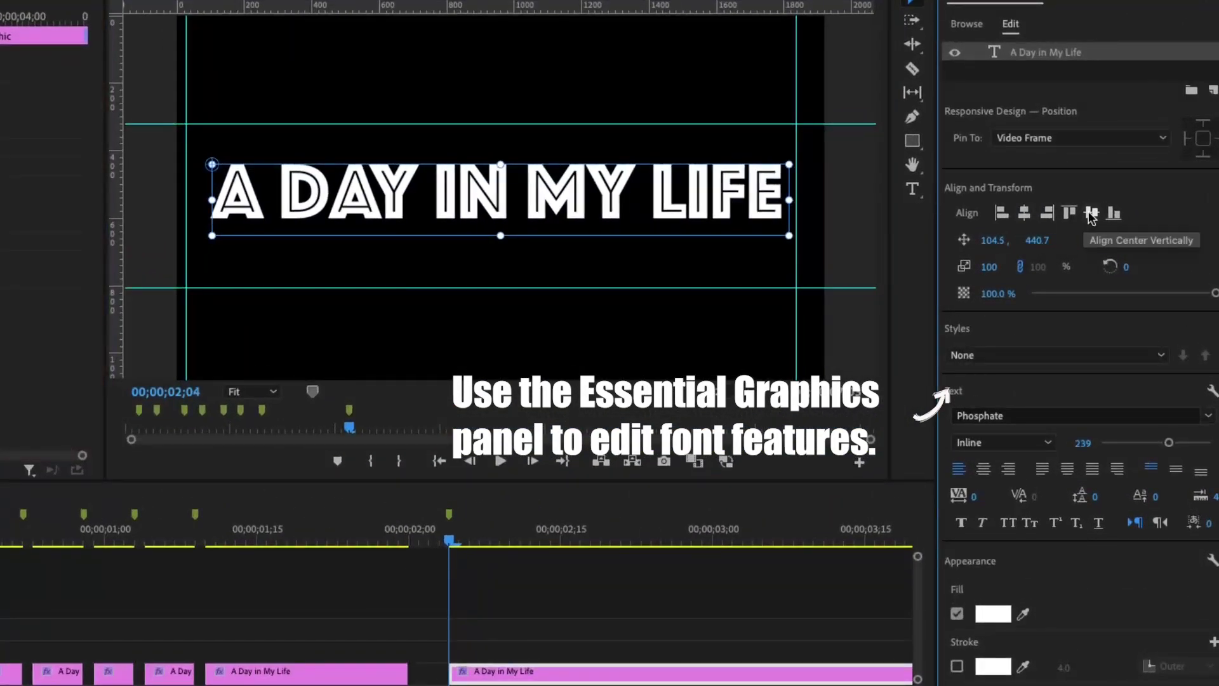
click(1091, 214)
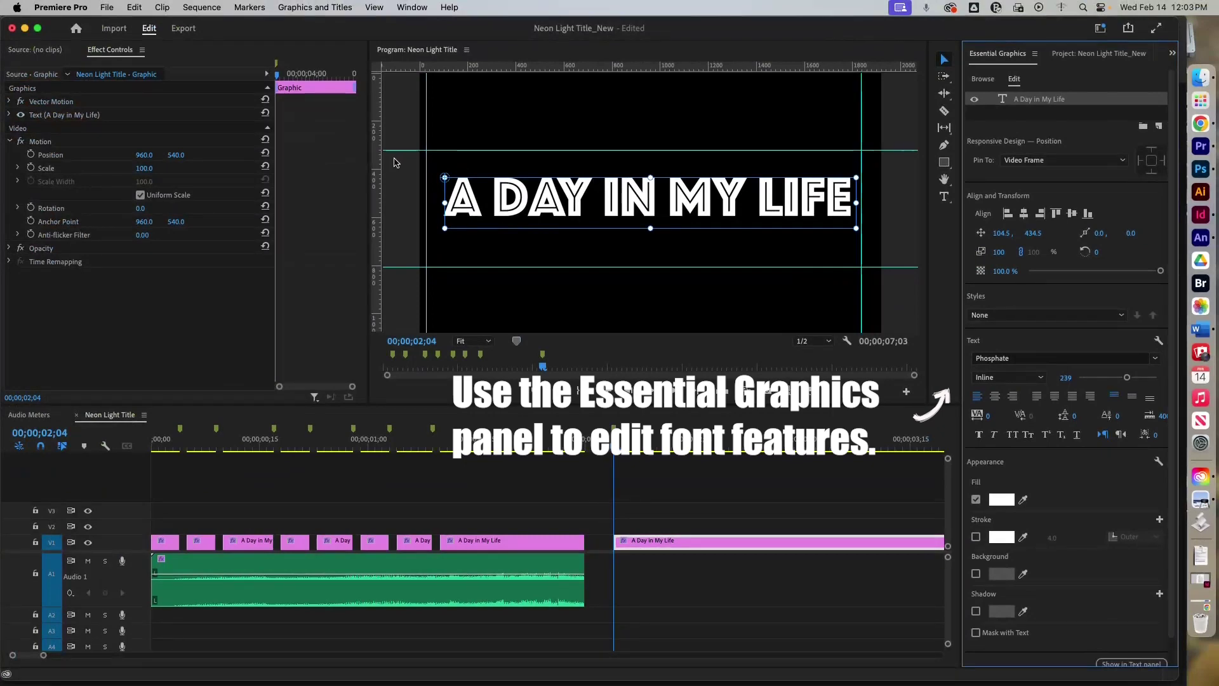
Step: Draw a straight line with the Pen tool along the upper guide between the vertical guides, with no fill and a white stroke
click(944, 144)
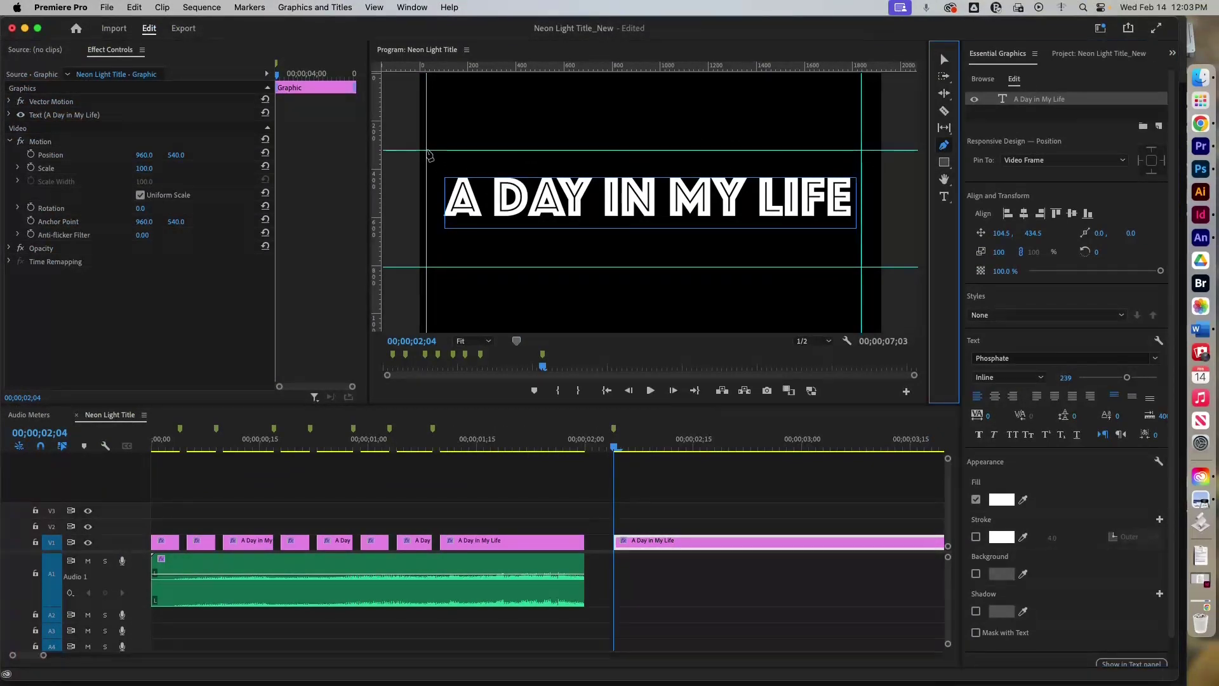
click(426, 151)
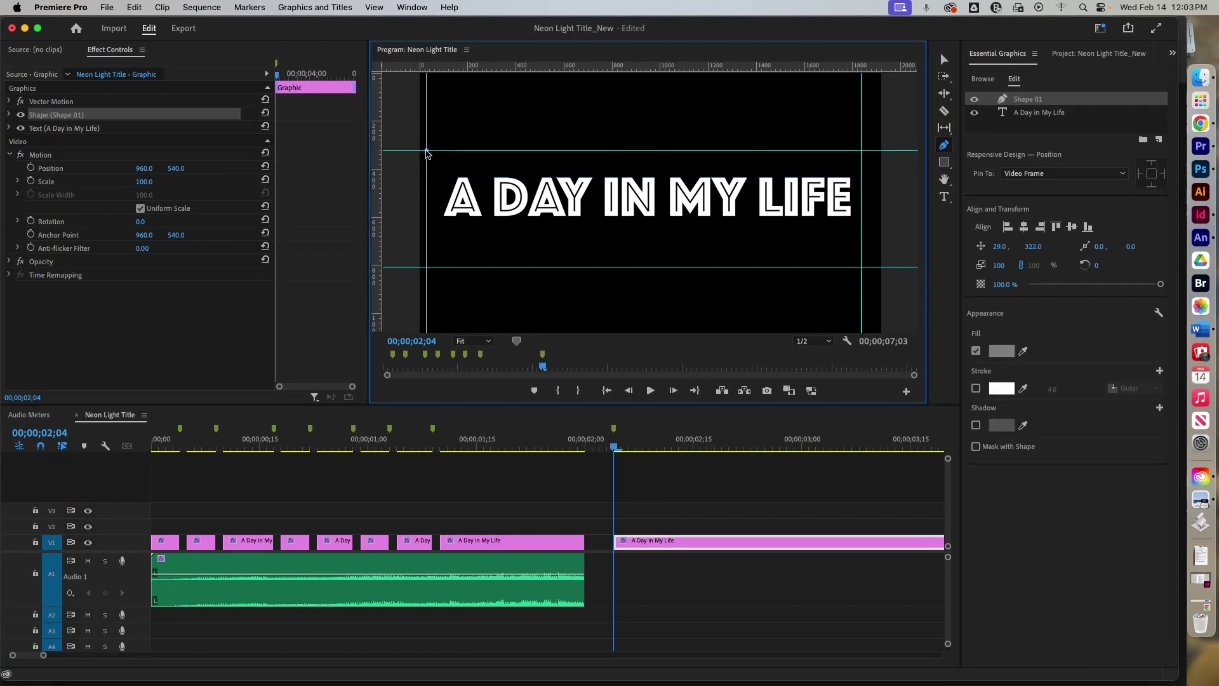
click(861, 151)
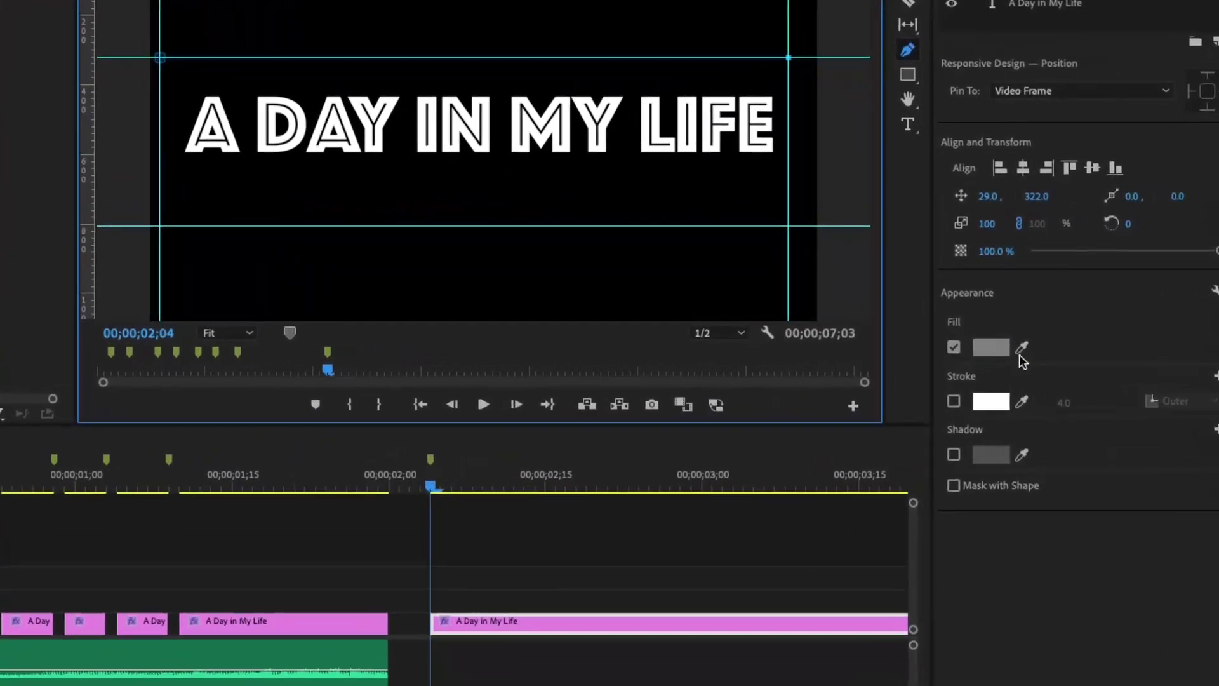
click(953, 346)
click(956, 402)
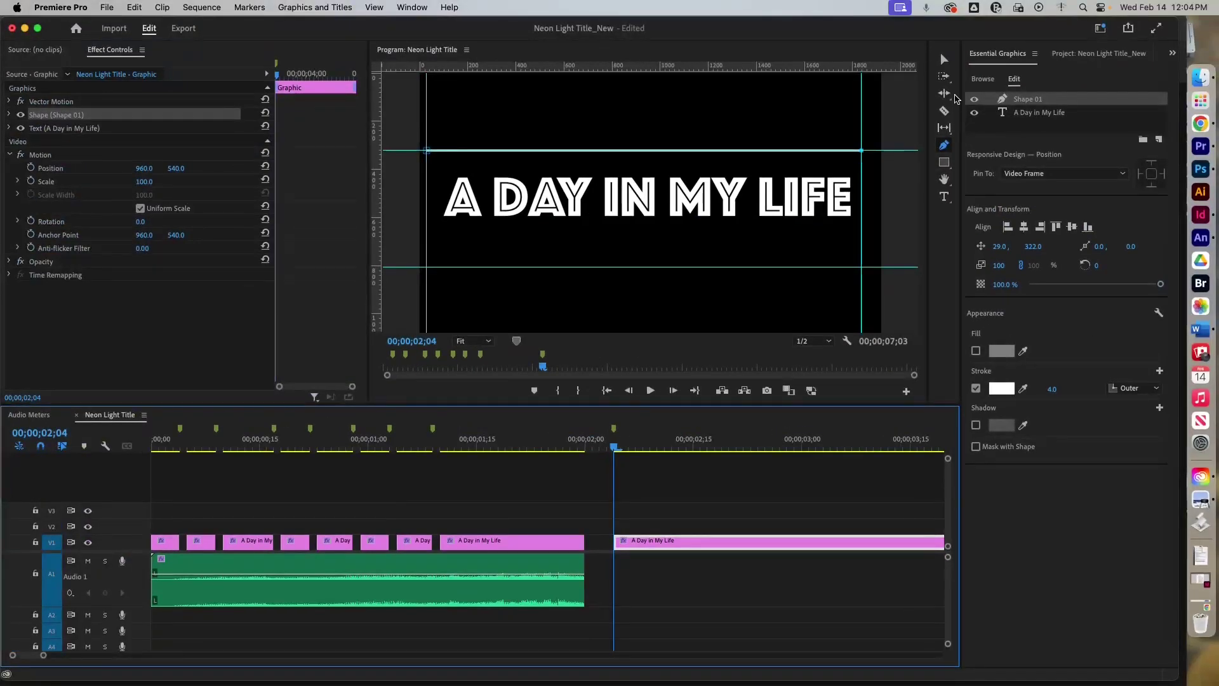
click(944, 59)
click(901, 189)
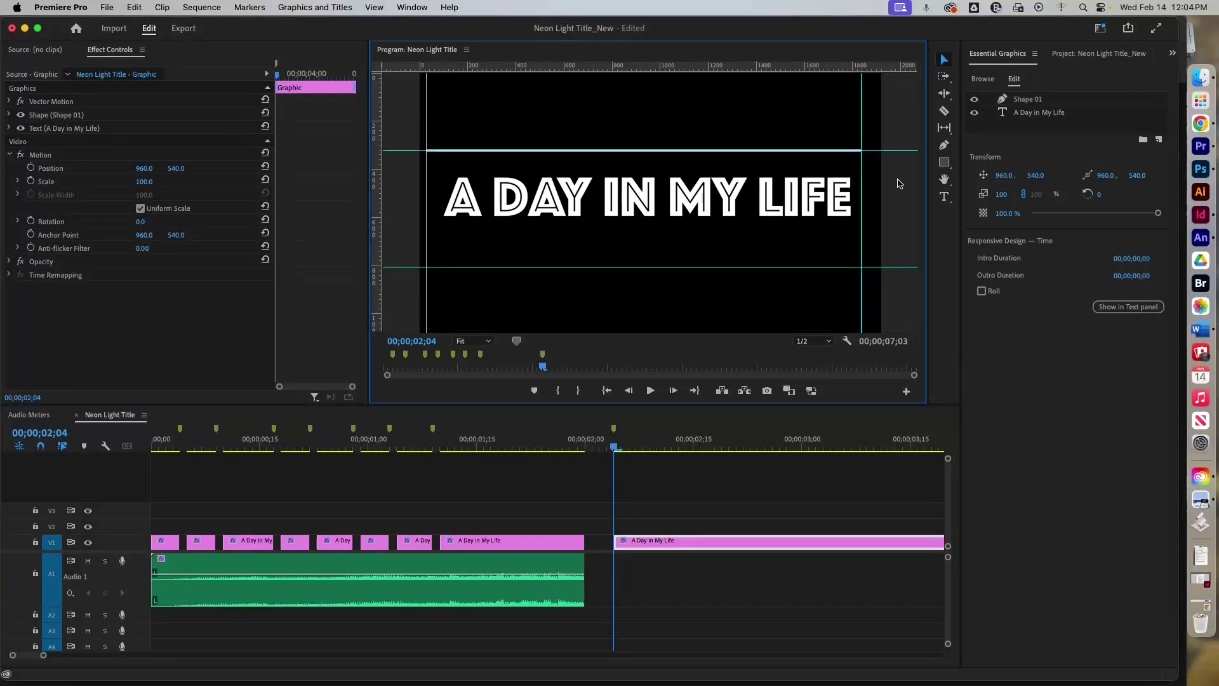
Step: Rename the upper line's shape layer as Top Line
click(1029, 100)
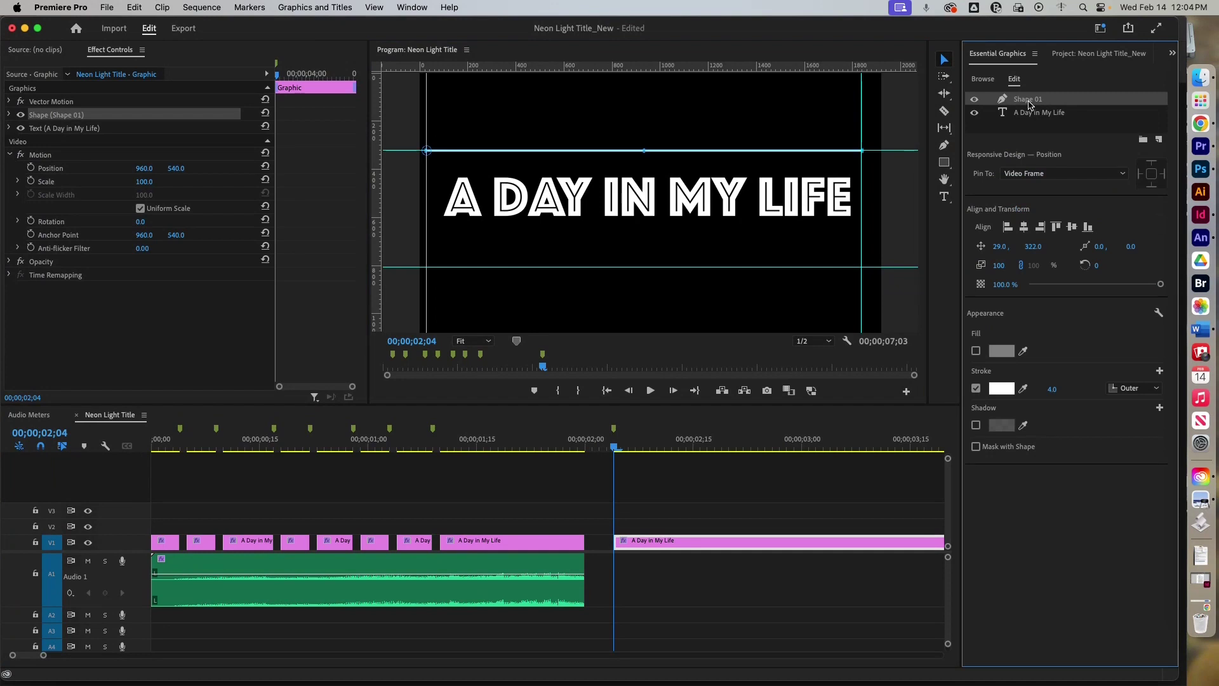
double_click(1029, 100)
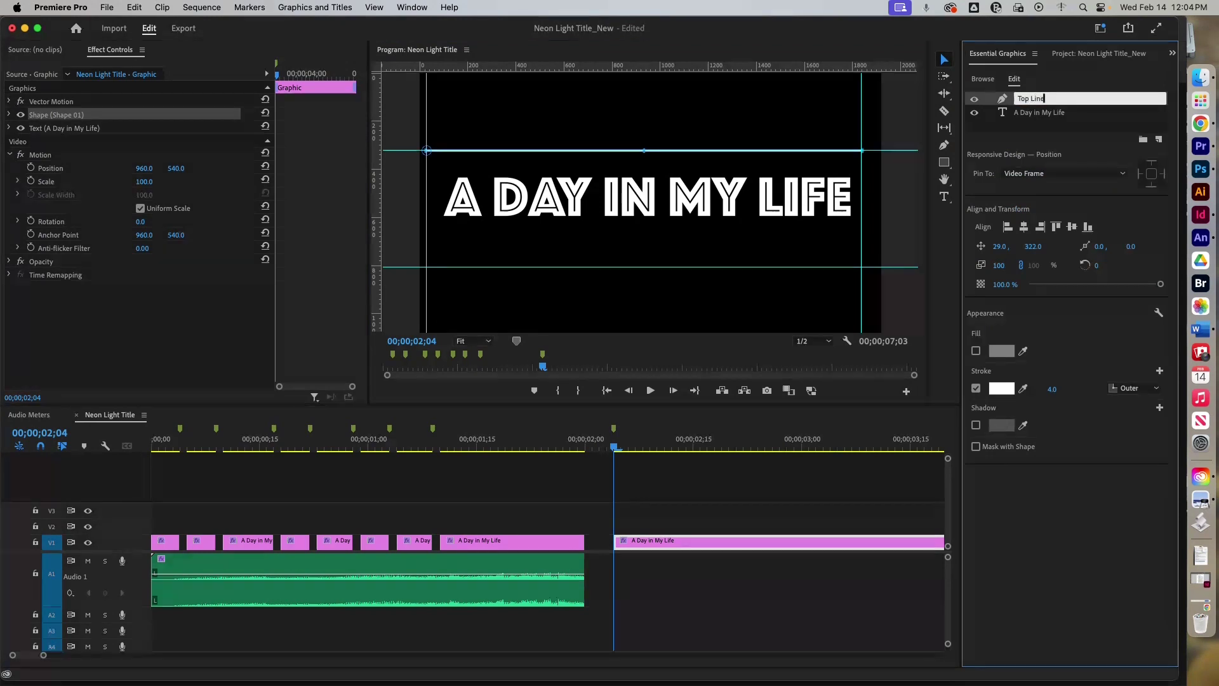
click(1079, 131)
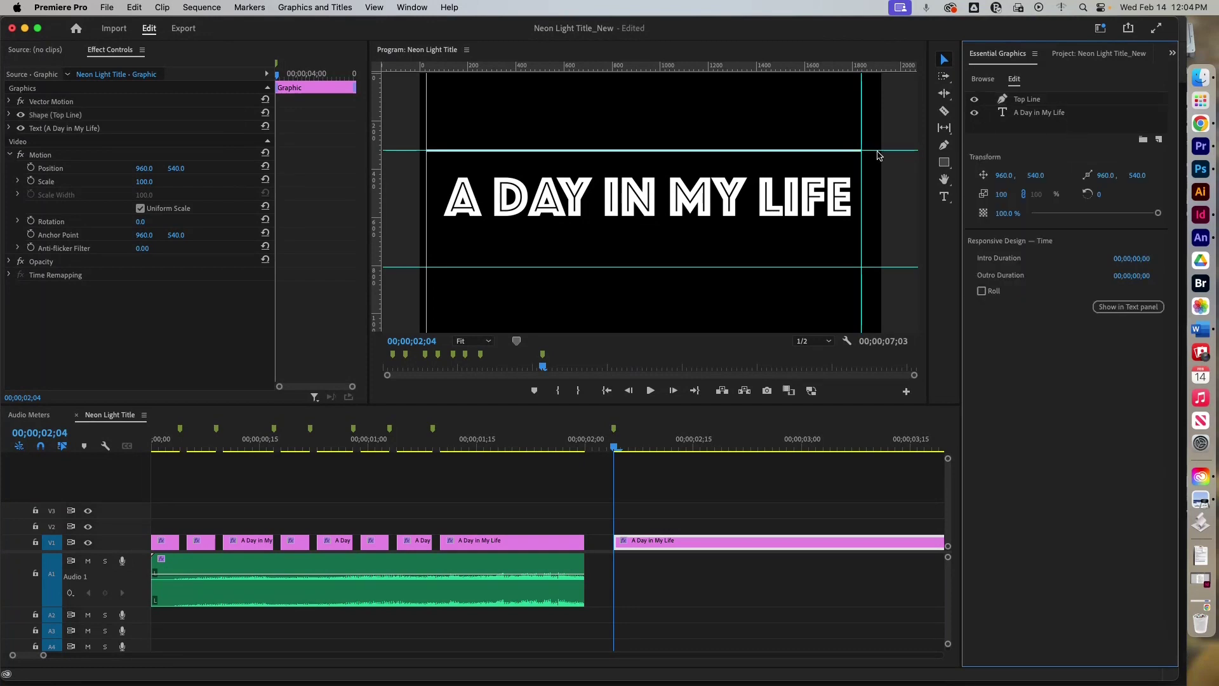
Step: Draw a matching line with the Pen tool along the lower guide between the vertical guides
click(945, 146)
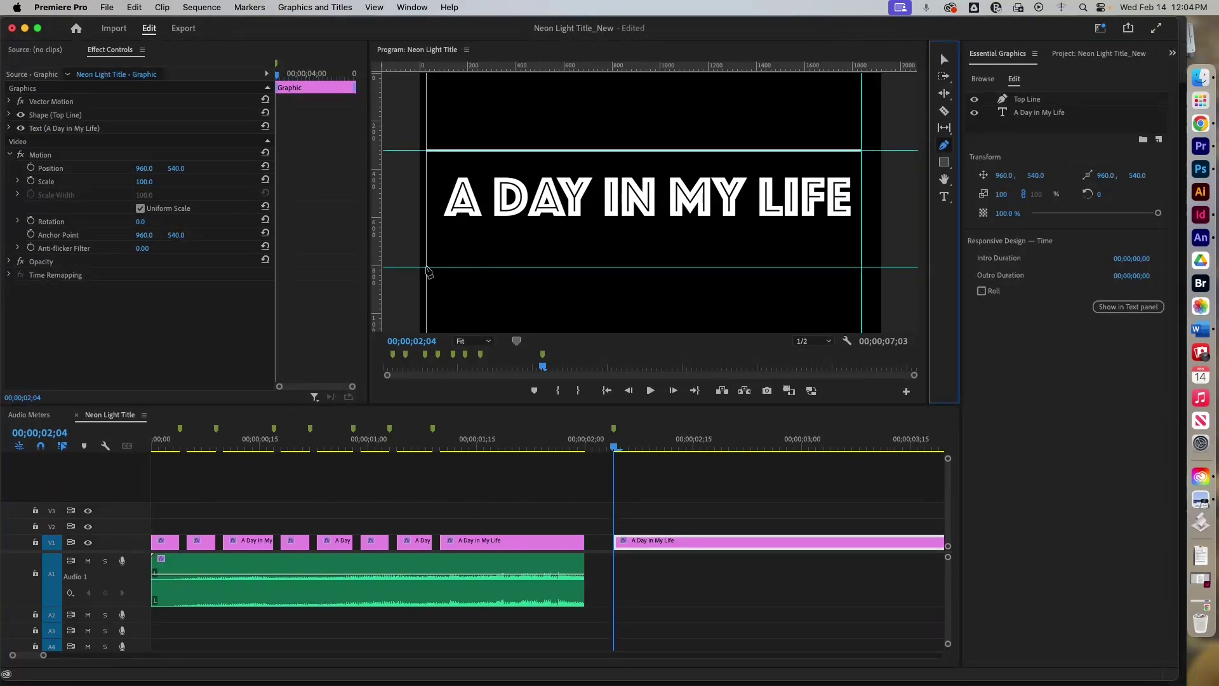
click(426, 267)
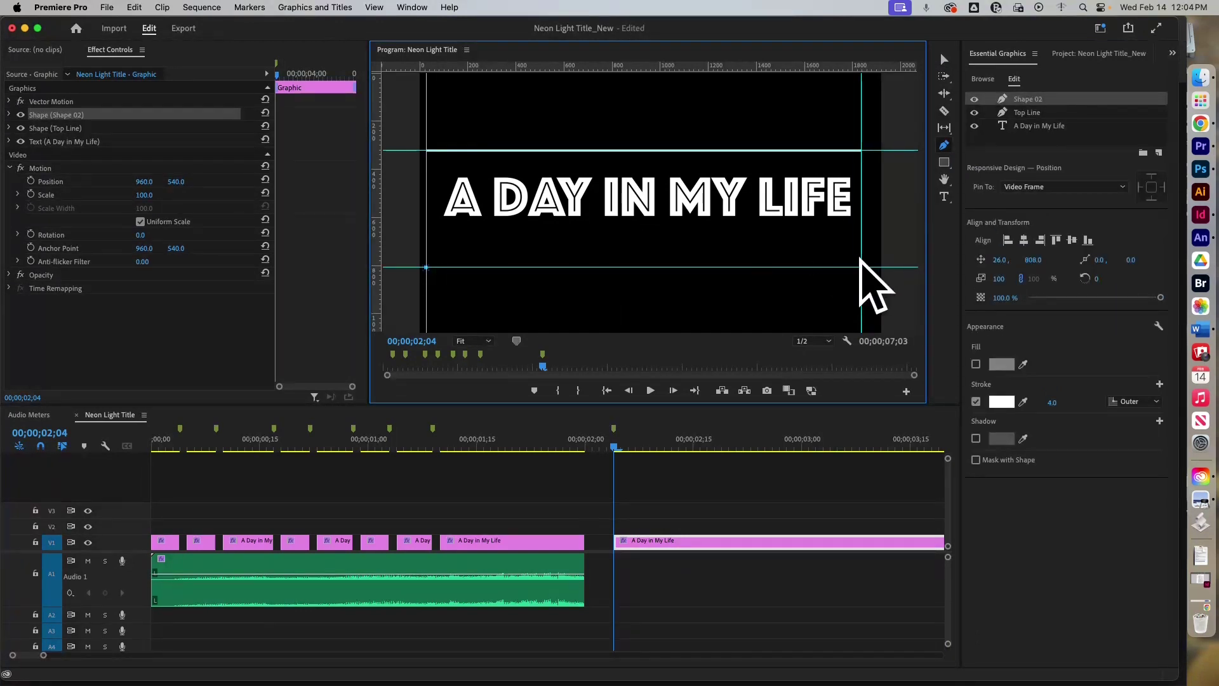
click(861, 268)
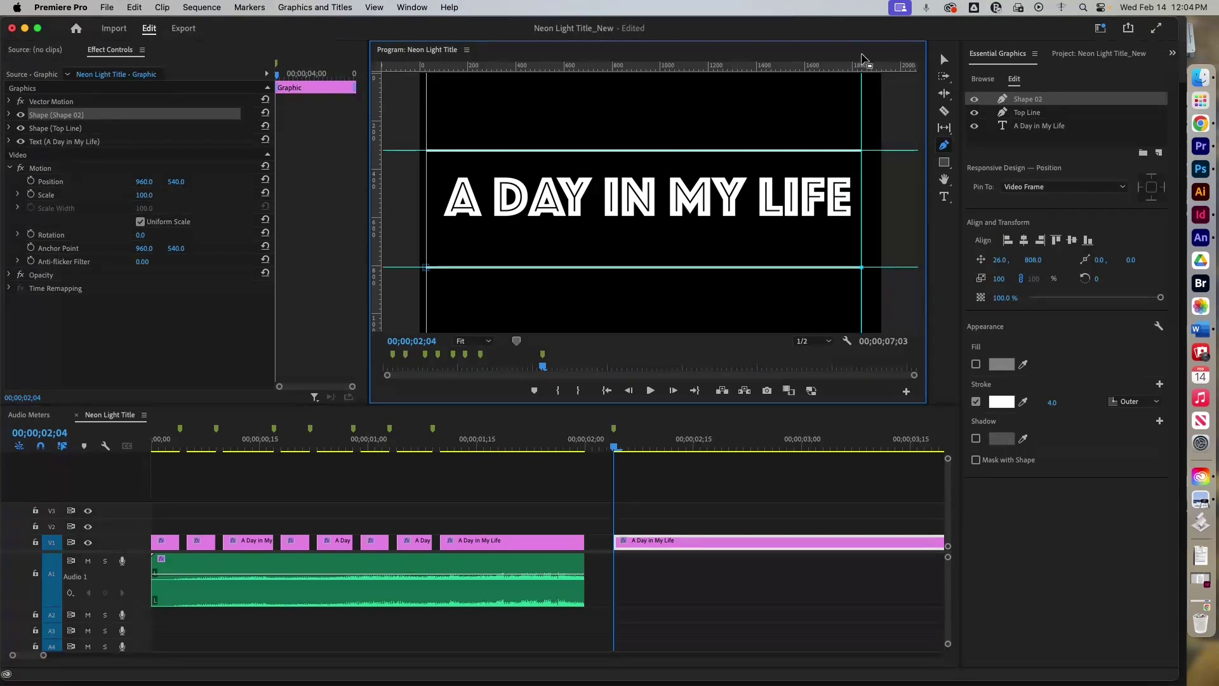
click(944, 59)
click(895, 178)
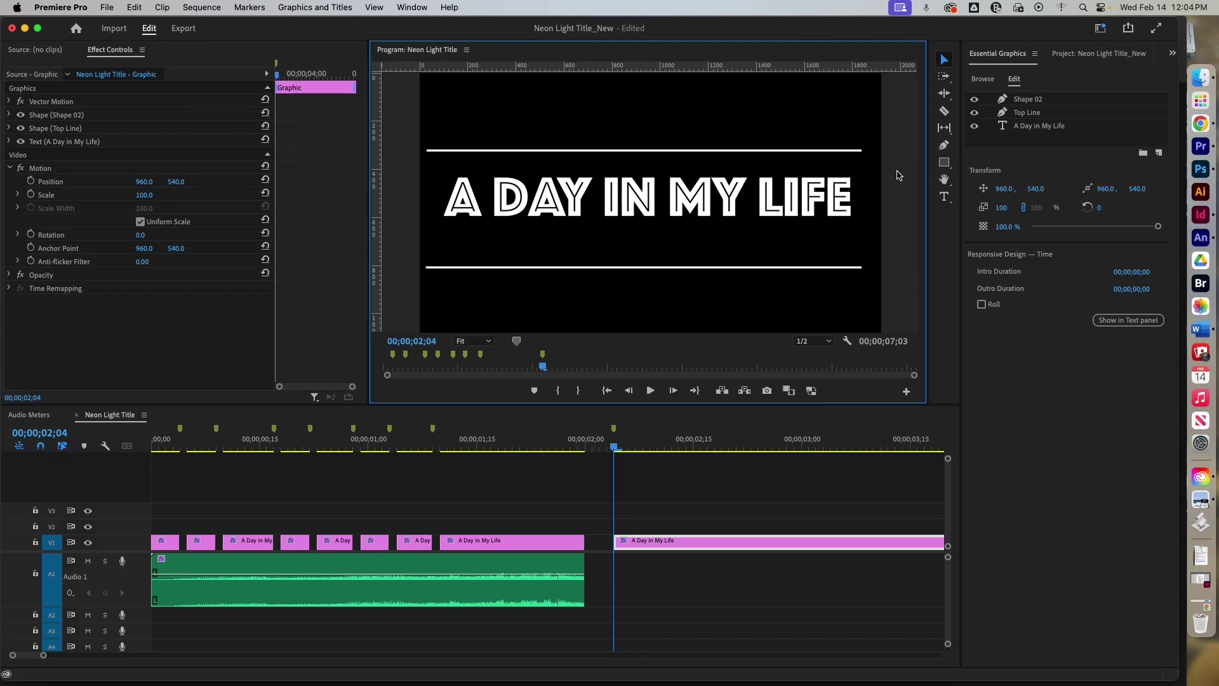
Step: Nudge the title text down between the two lines to a vertical position of 457.5
click(668, 202)
key(Down)
key(Down)
key(Down)
key(Down)
key(Down)
key(Down)
key(Down)
key(Down)
key(Down)
key(Down)
key(Down)
key(Down)
key(Down)
key(Down)
key(Down)
key(Down)
key(Down)
key(Down)
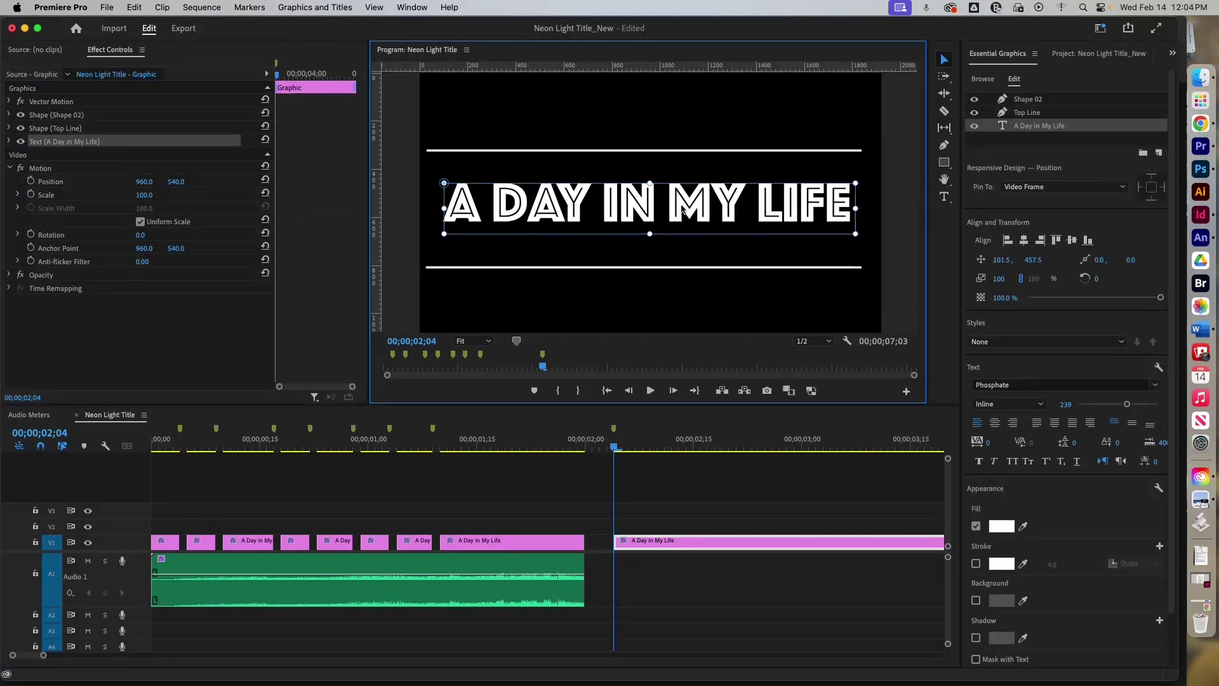
click(917, 206)
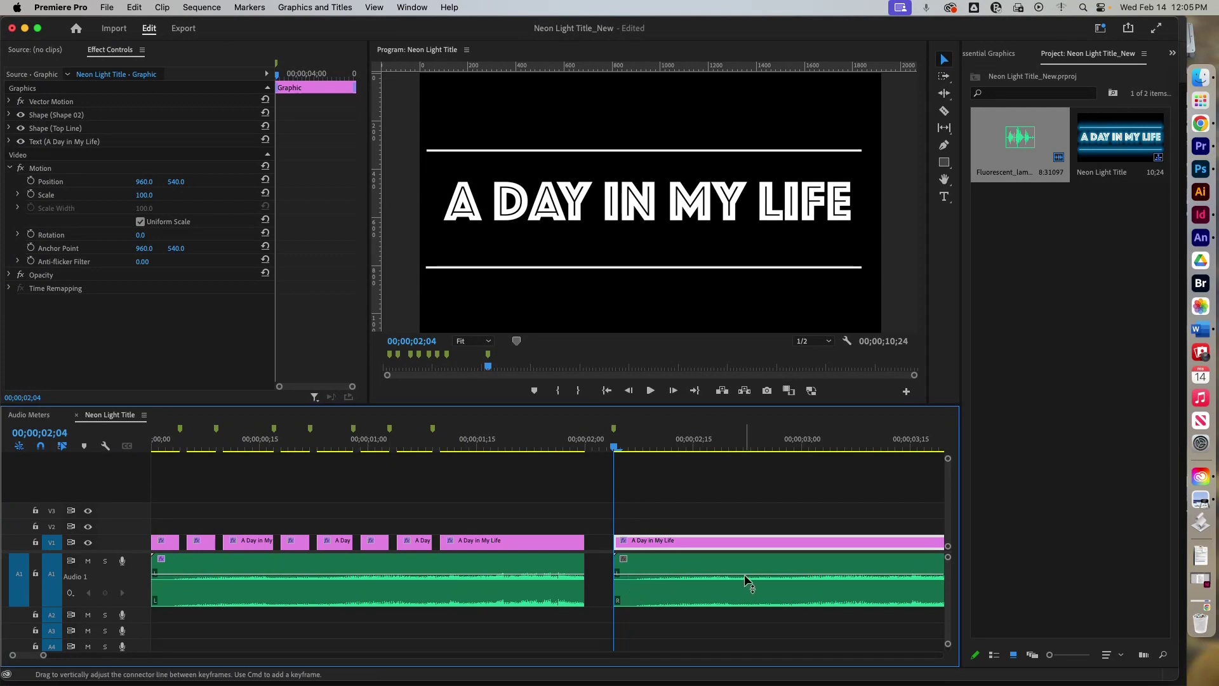
Step: Trim the new title clip and the audio beneath it to end together at about 00;00;05;28
scroll(691, 585, right, 5)
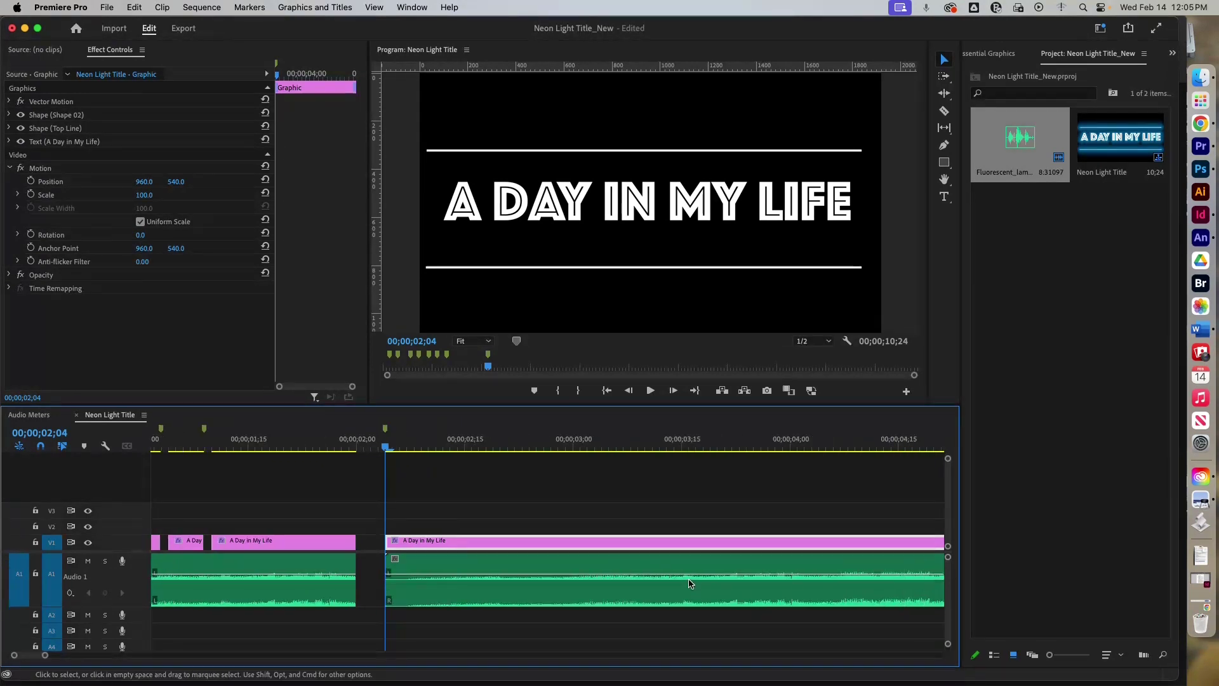
scroll(691, 584, down, 3)
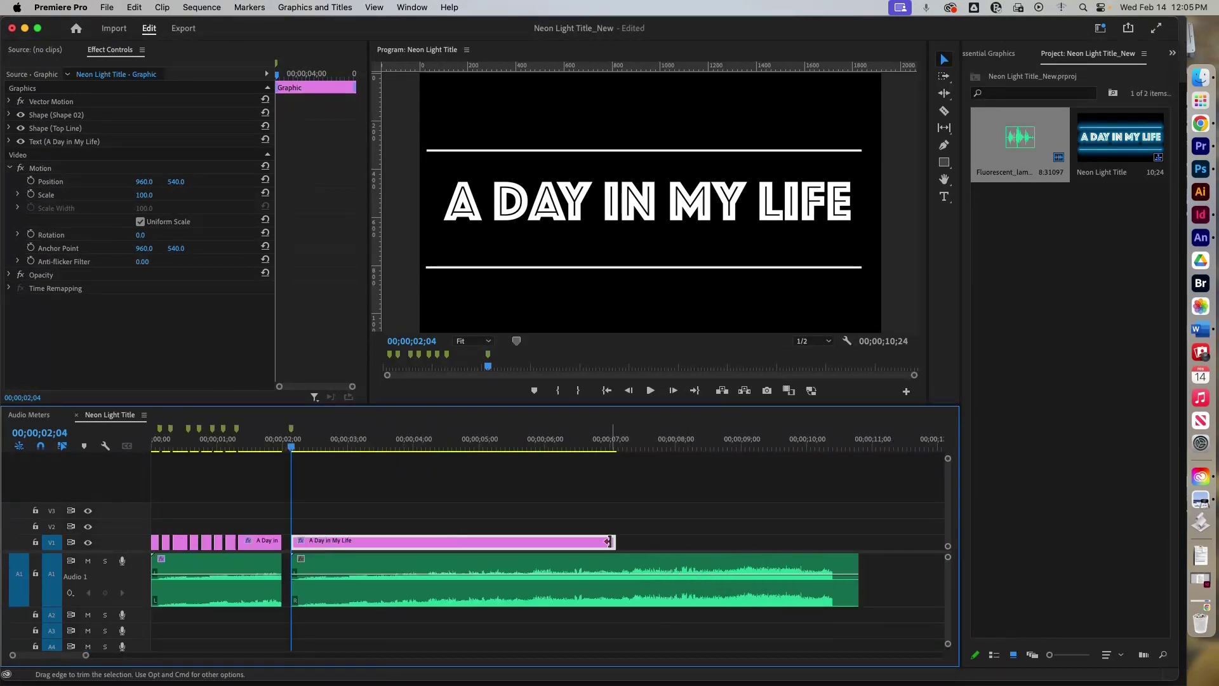
drag(613, 540, 539, 543)
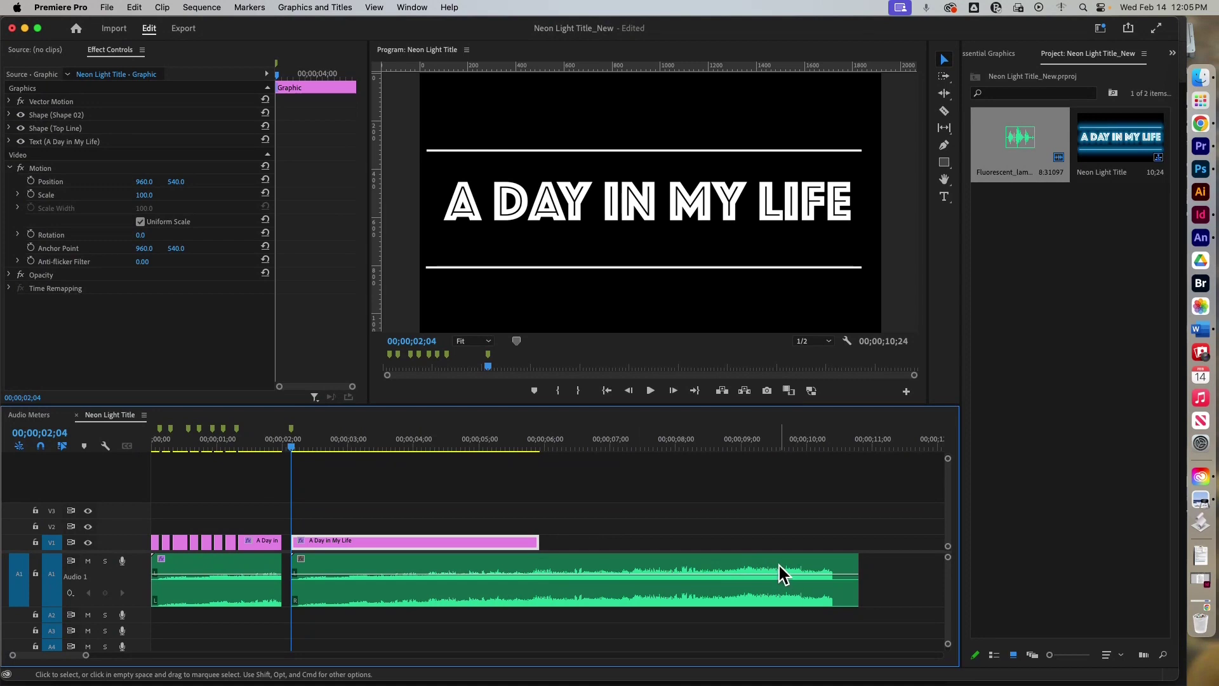
drag(854, 563, 539, 561)
Step: Play the new section's sound and split its title clip with the Razor at 00;00;02;17
key(space)
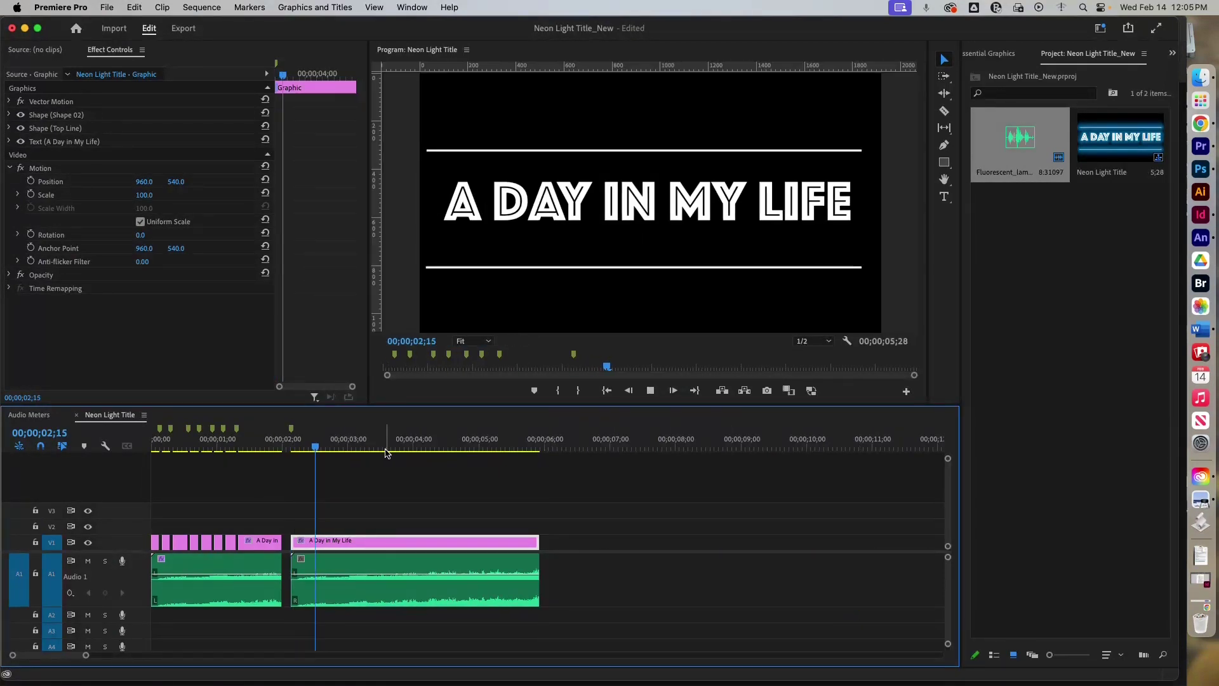
click(353, 520)
key(c)
click(324, 540)
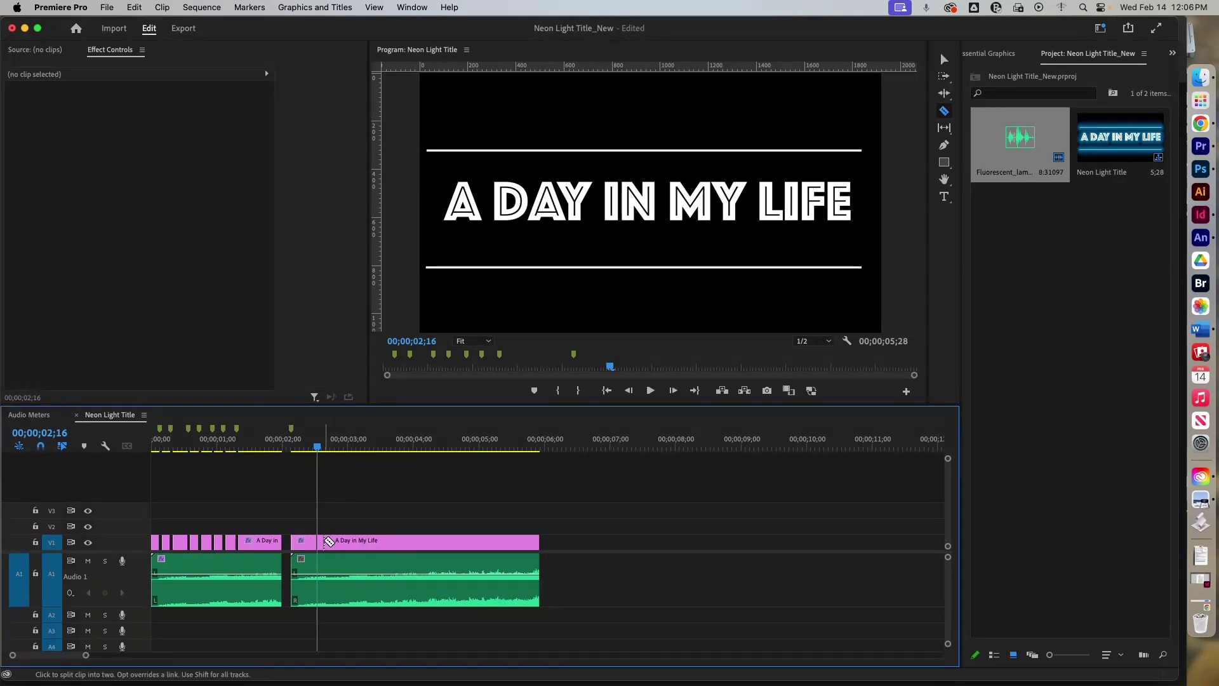
Step: Split the rest of the title clip at 00;00;02;27
key(Right)
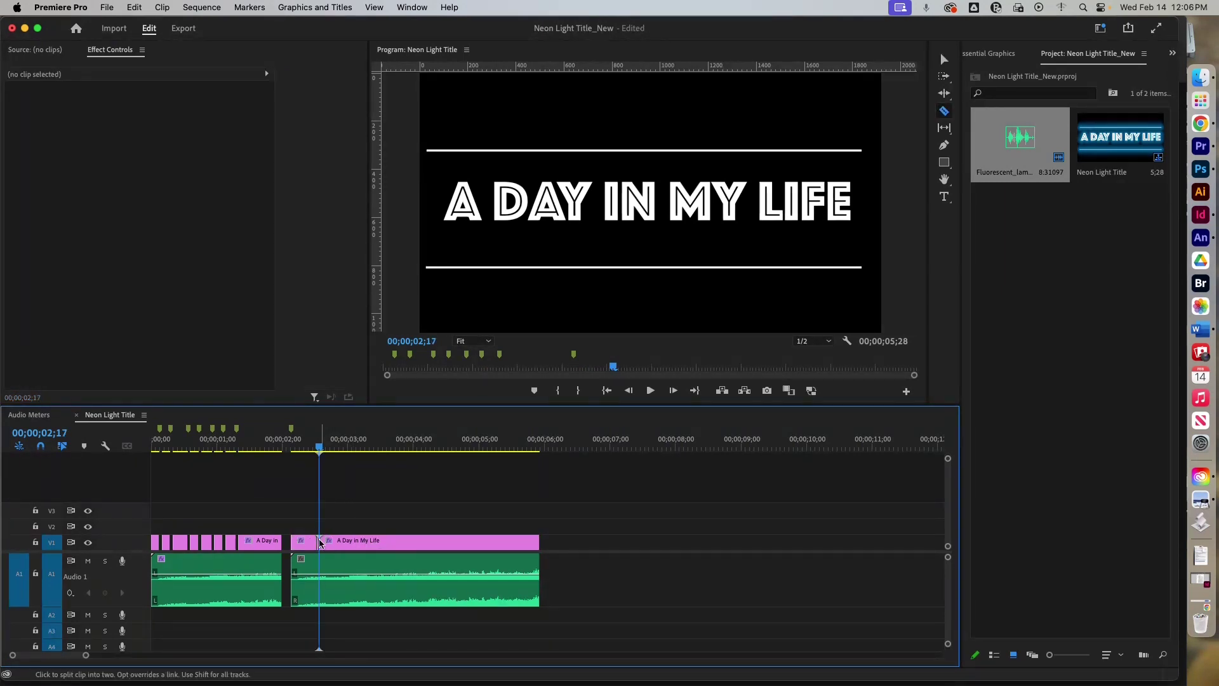
key(Right)
key(Right)
key(Right)
key(Right)
key(Right)
key(Right)
key(Right)
key(Right)
key(Right)
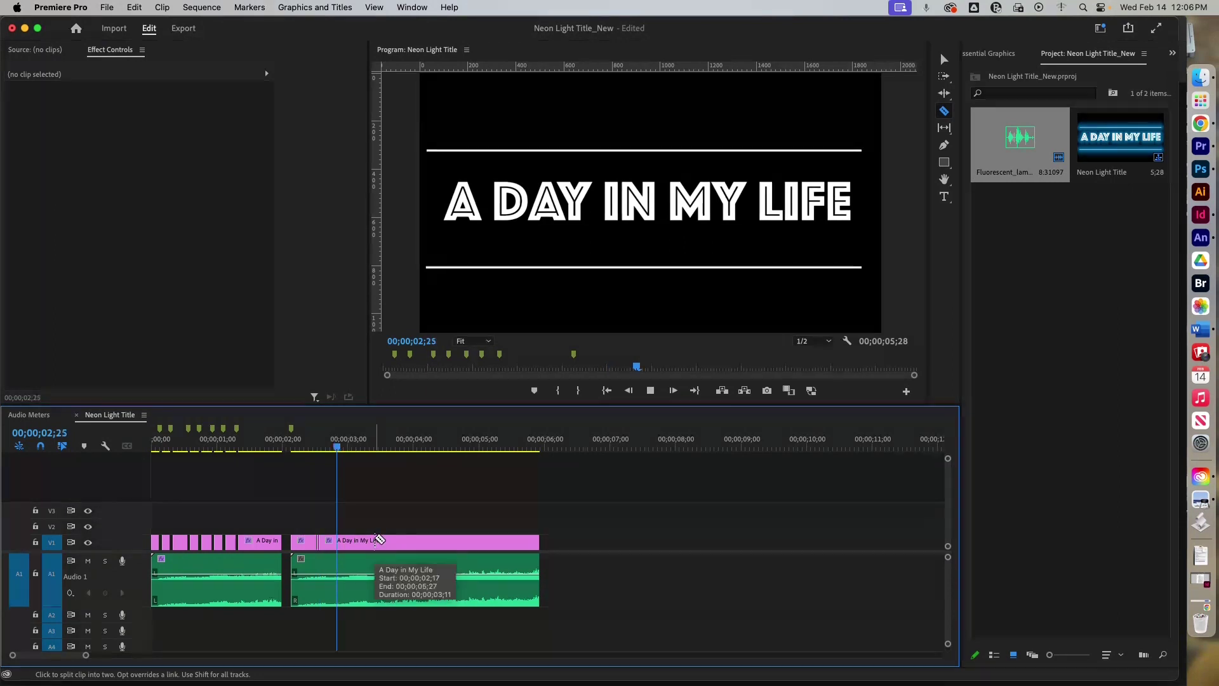
key(Right)
click(342, 541)
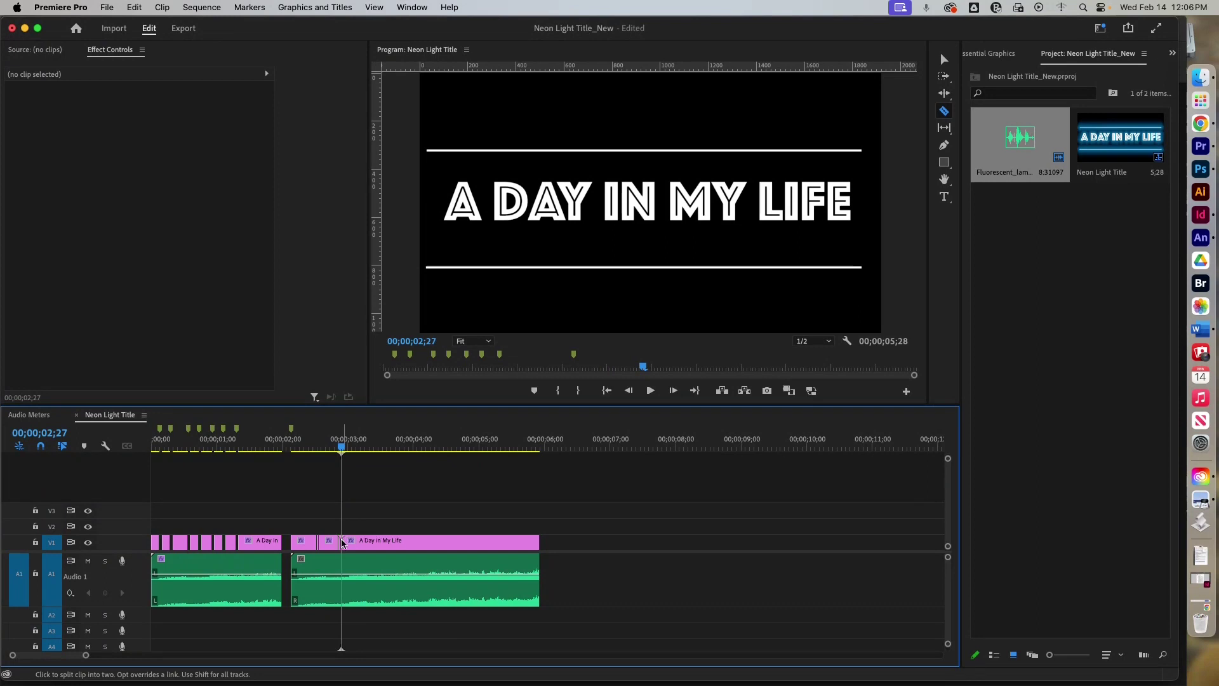
Step: Split the rest of the title clip at 00;00;03;06 and again at 00;00;03;18
key(Right)
key(Right)
key(Right)
key(Right)
key(Right)
key(Right)
key(Right)
key(Right)
key(Right)
click(361, 539)
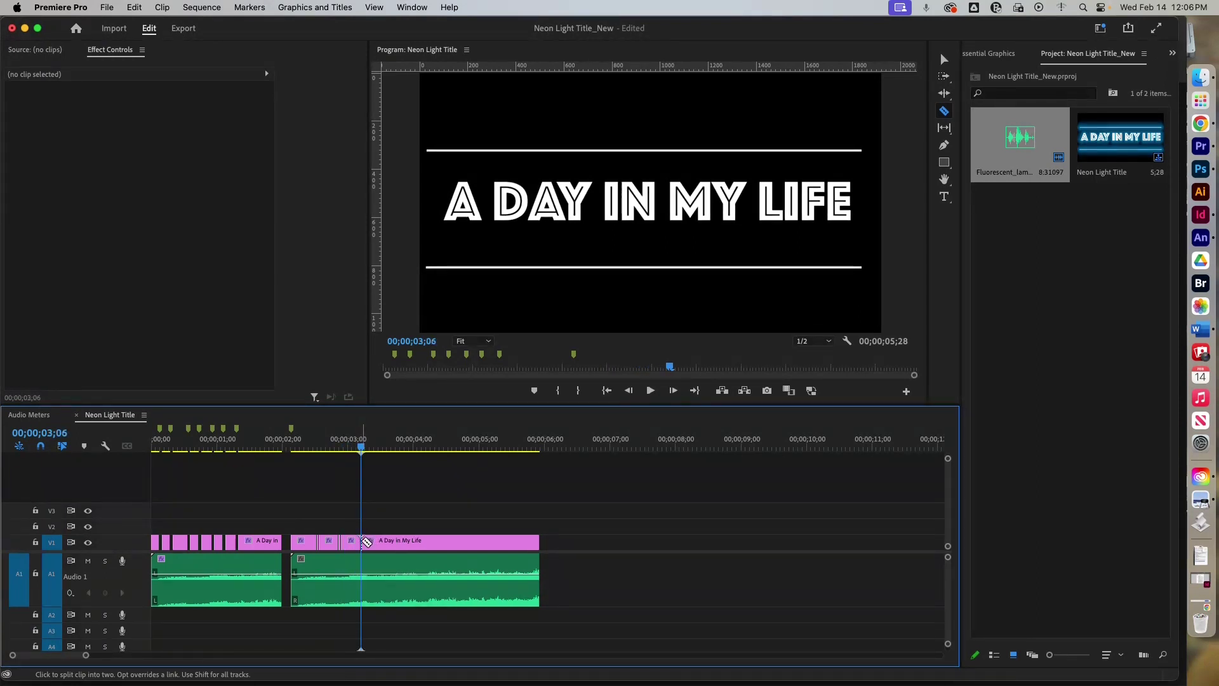
key(Right)
key(Right)
key(Right)
click(387, 540)
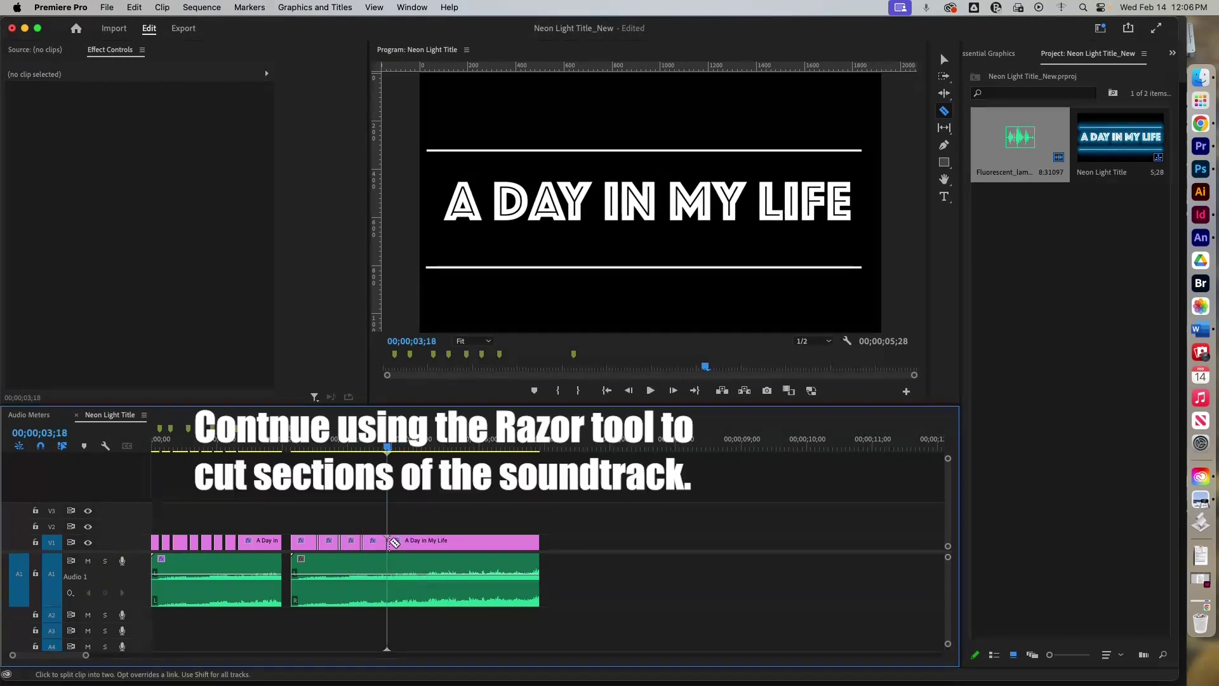
Step: Split the rest of the title clip at 00;00;04;02
key(Right)
key(Right)
key(Right)
key(Right)
key(Right)
key(Right)
key(Right)
key(Right)
key(Right)
key(Right)
key(Right)
key(Right)
key(Right)
key(Right)
key(Right)
key(Right)
click(417, 540)
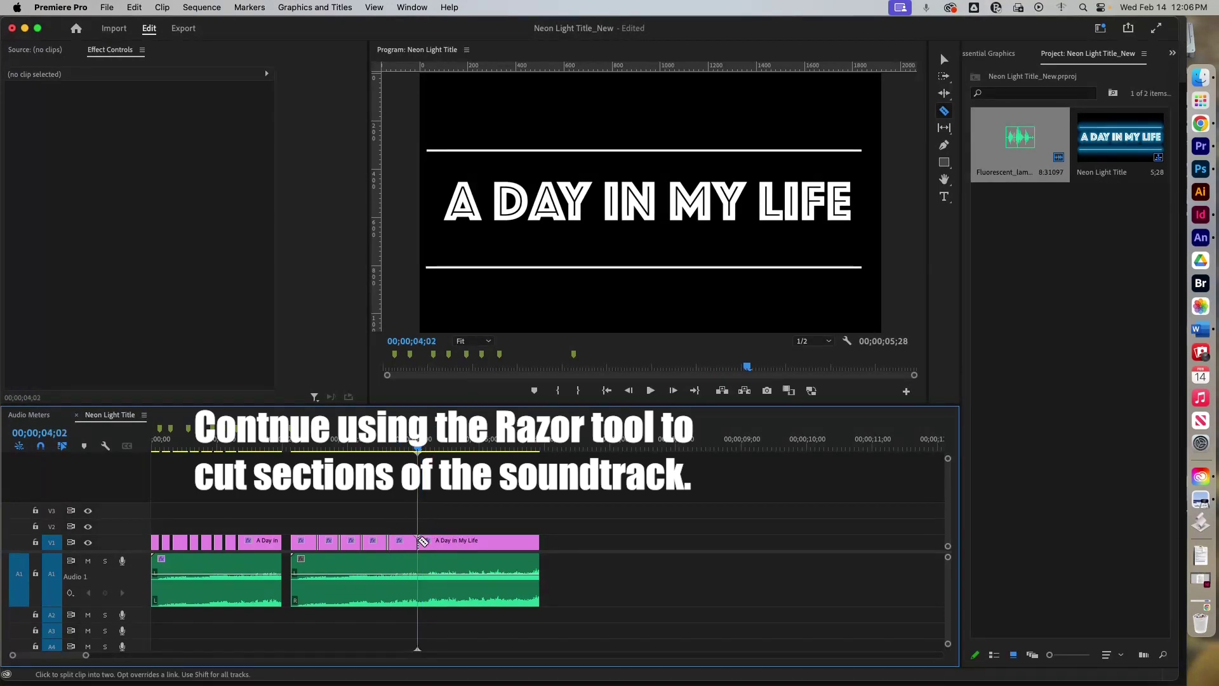
Step: Split the remaining title clip twice more between 00;00;04;02 and 00;00;05;00
key(Right)
key(Right)
key(Right)
key(Right)
key(Right)
key(Right)
key(Right)
key(Right)
key(Right)
key(Right)
key(Right)
key(Right)
key(Right)
key(Right)
key(Right)
key(Right)
key(Right)
click(445, 541)
key(Right)
key(Right)
key(Right)
key(Right)
key(Right)
key(Right)
key(Right)
key(Right)
key(Right)
key(Right)
click(459, 541)
Step: Split the last title segment once more just after 00;00;05;00
key(Right)
key(Right)
key(Right)
key(Right)
key(Right)
key(Right)
key(Right)
key(Right)
click(488, 540)
Step: Trim the ends of the last title segment and the second audio clip together to 00;00;05;21
key(Right)
key(Right)
key(Right)
key(Right)
key(Right)
key(Right)
key(Right)
key(Right)
key(Right)
key(Right)
key(Right)
key(Right)
key(space)
key(v)
click(531, 544)
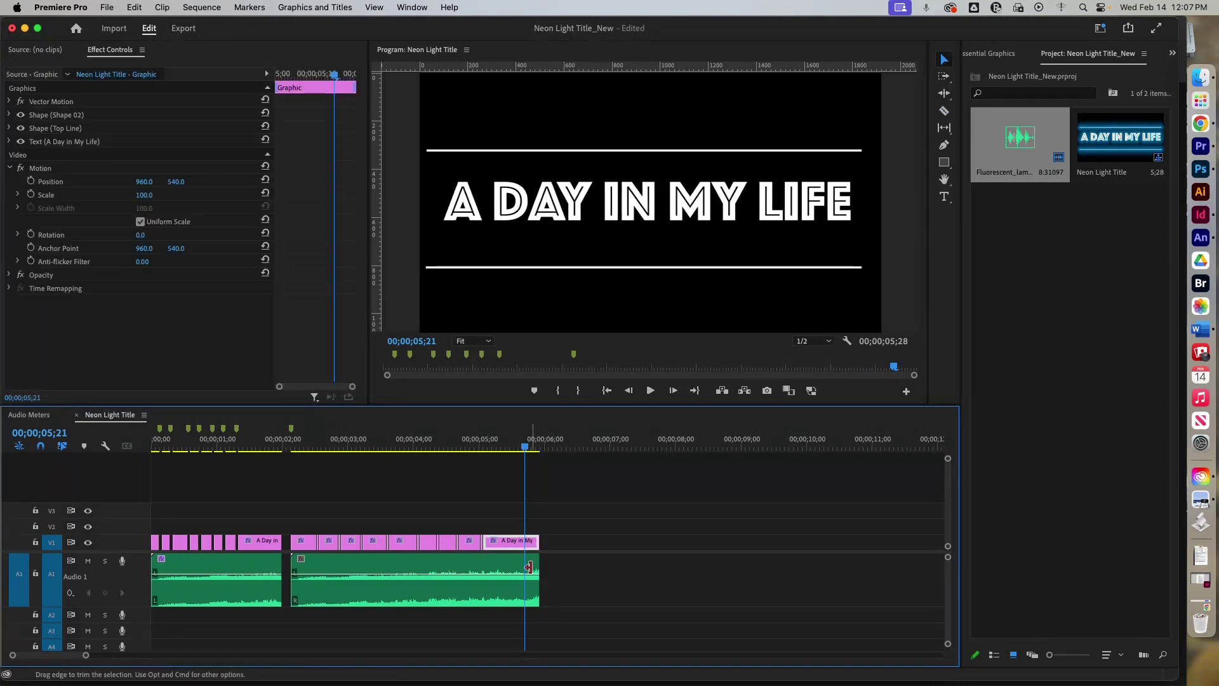
shift+click(528, 565)
drag(535, 544, 524, 543)
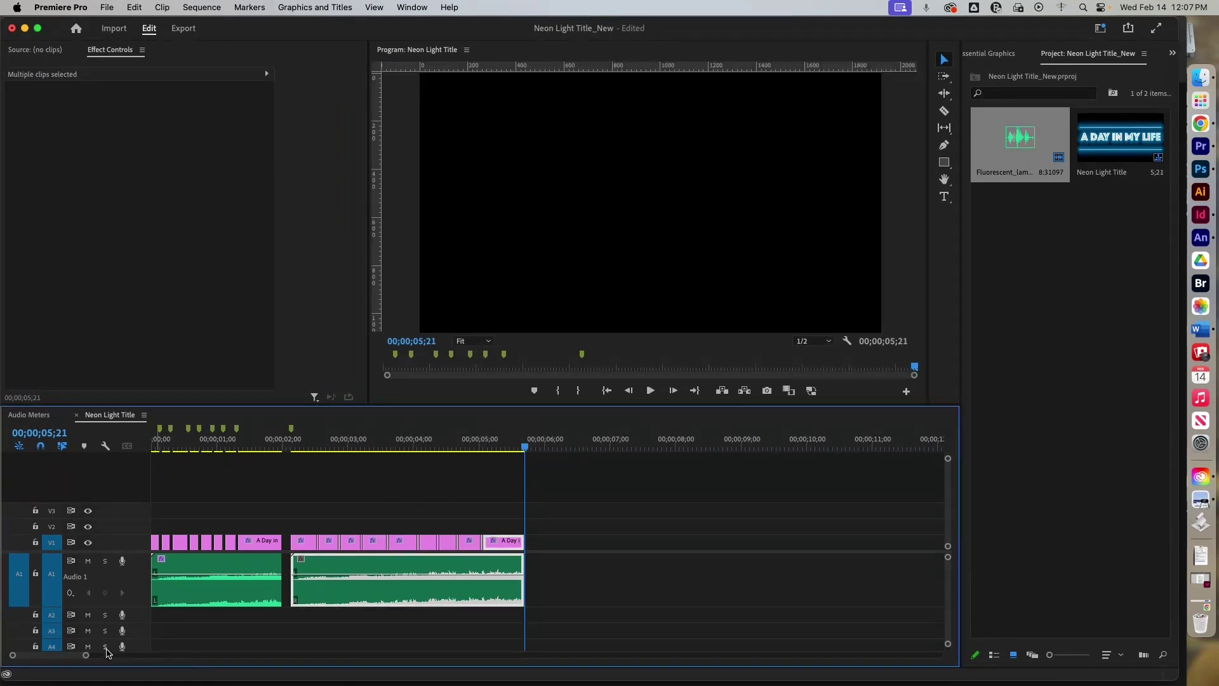
Step: Delete the short slivers between the title segments after 00;00;02;04, leaving flicker gaps in the video track
drag(87, 656, 59, 656)
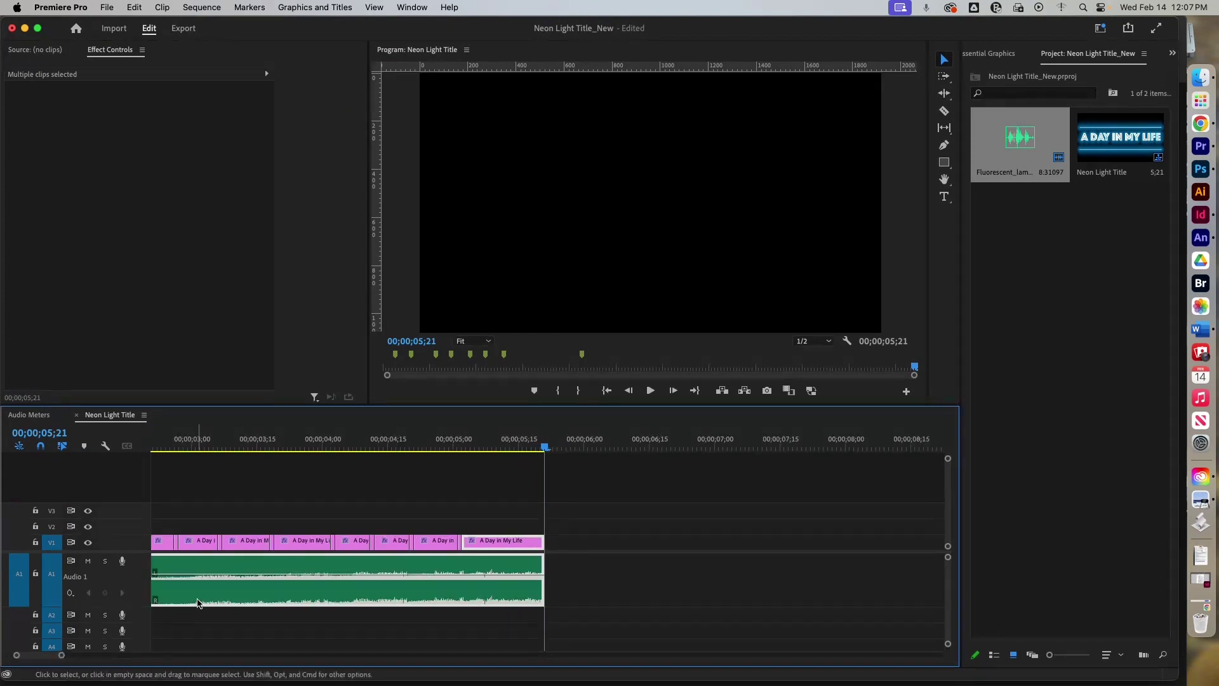
scroll(334, 559, up, 1)
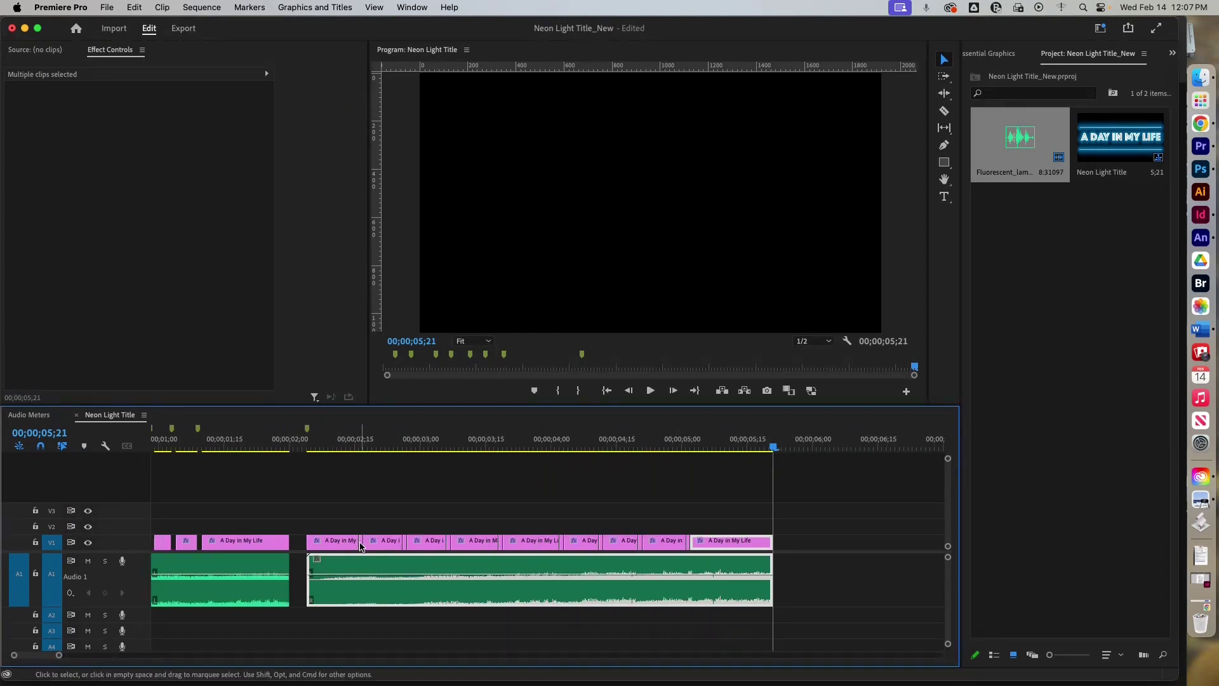
click(359, 546)
key(Delete)
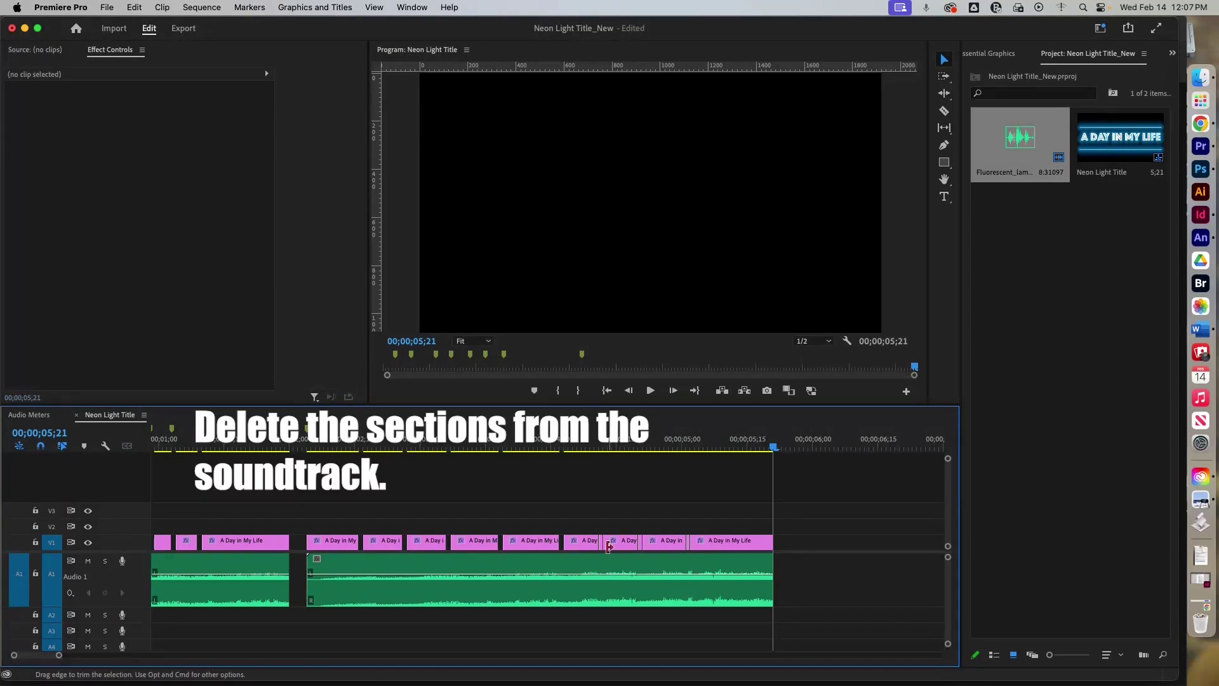
Step: Play the sequence from 00;00;02;04 to check the flicker cuts against the lamp sound
drag(772, 448, 307, 448)
key(space)
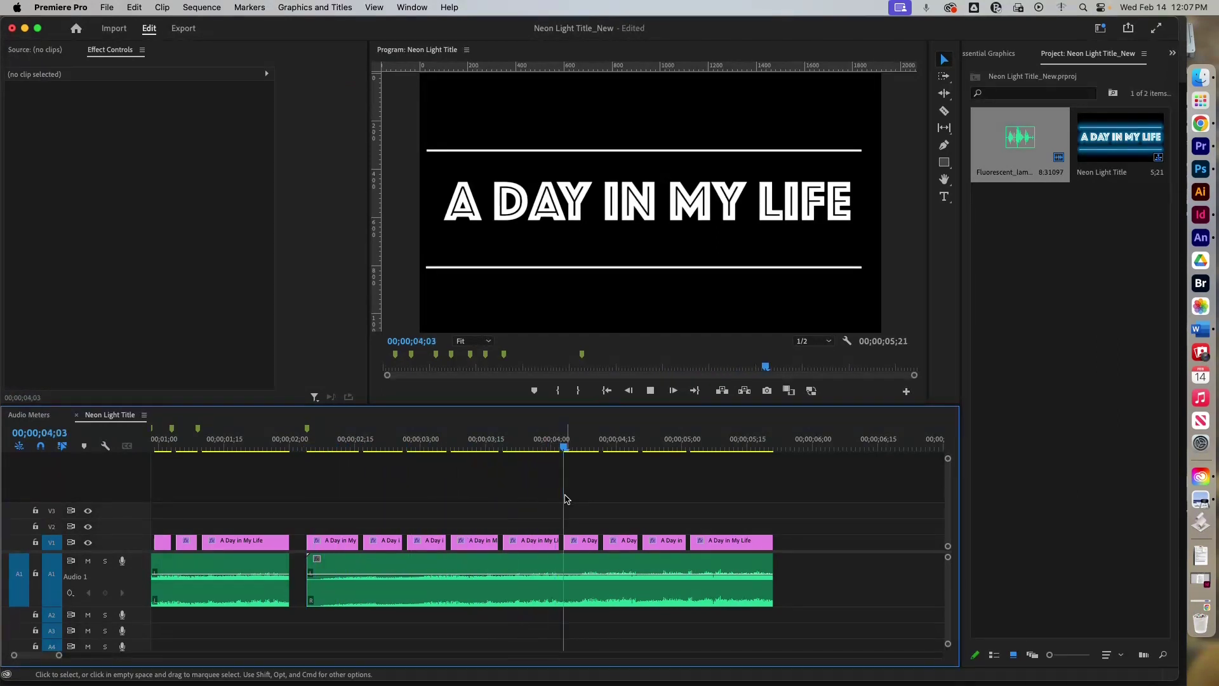
key(space)
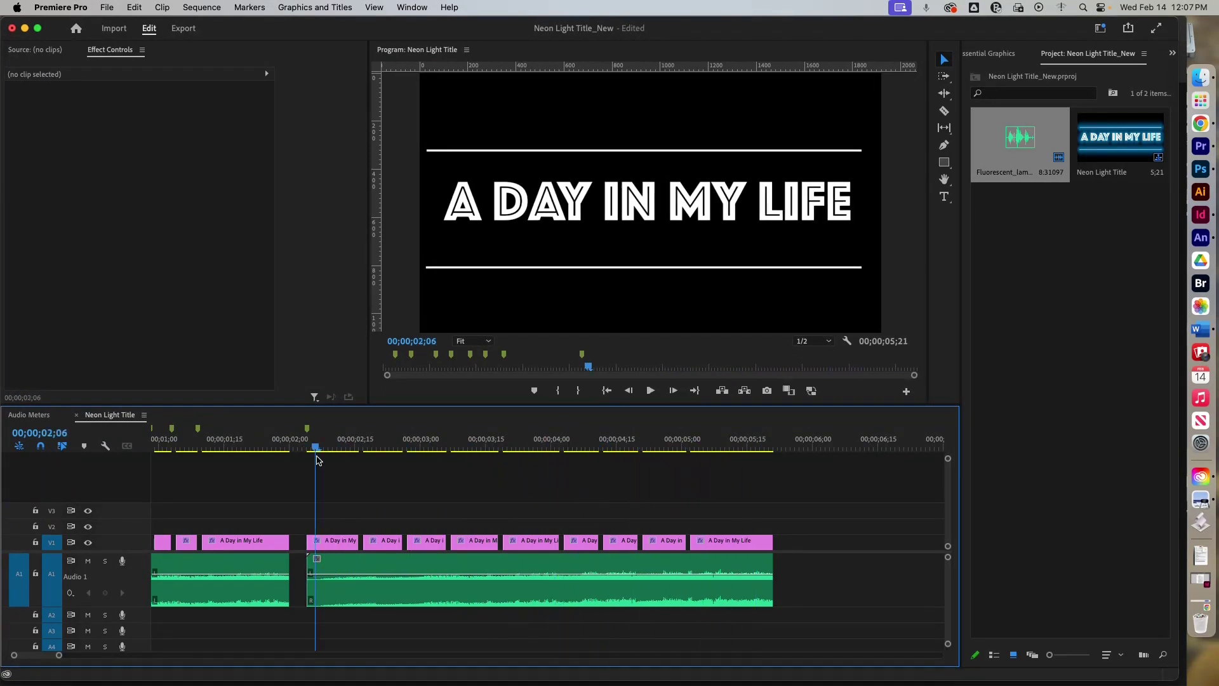
Step: Select the title segment starting at 00;00;02;04 and bring up the Effects library, docked alongside the project bin
click(336, 538)
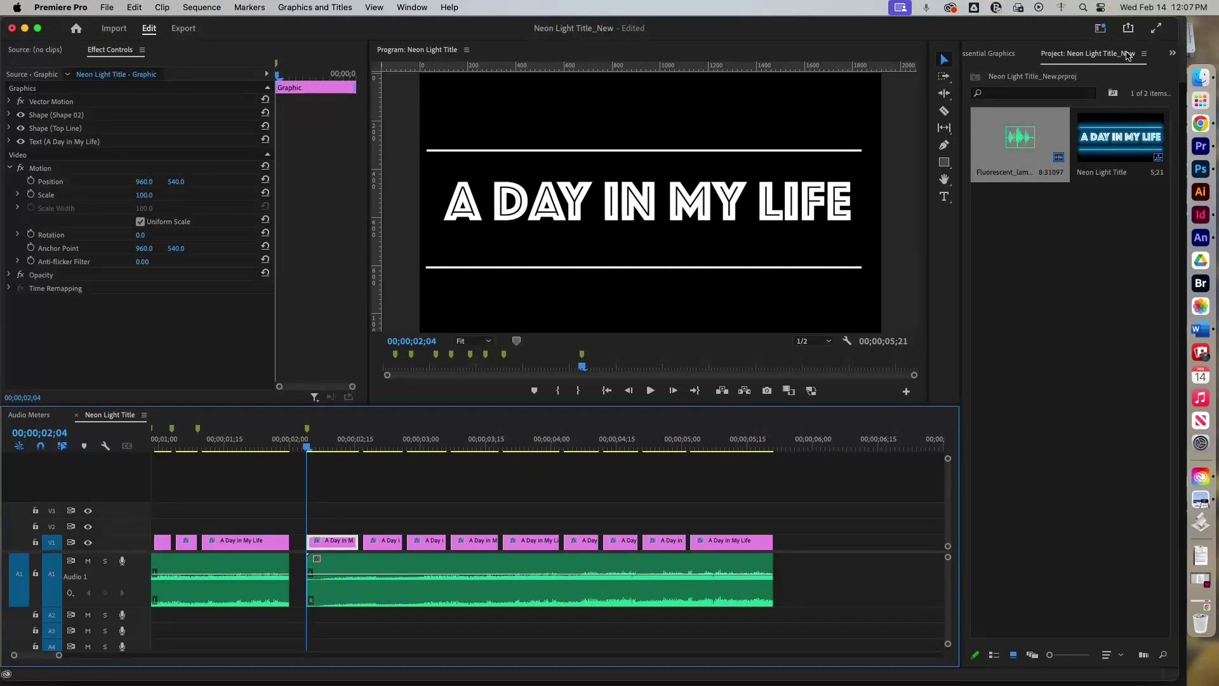
click(1172, 54)
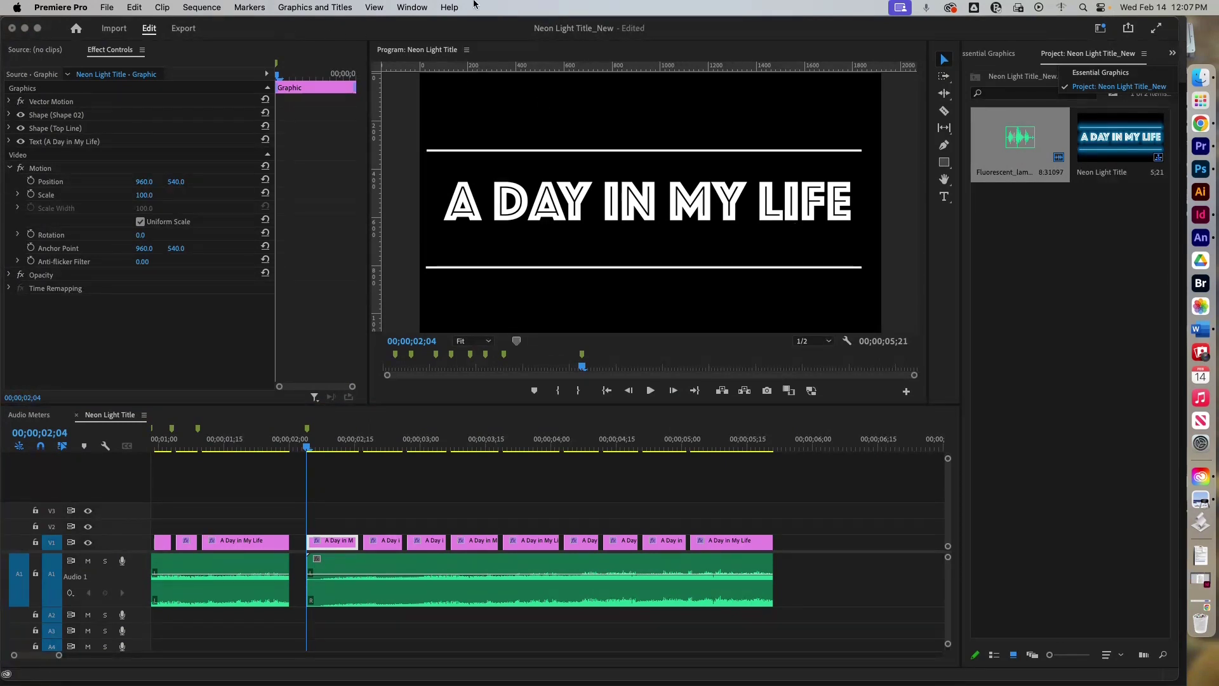
click(411, 8)
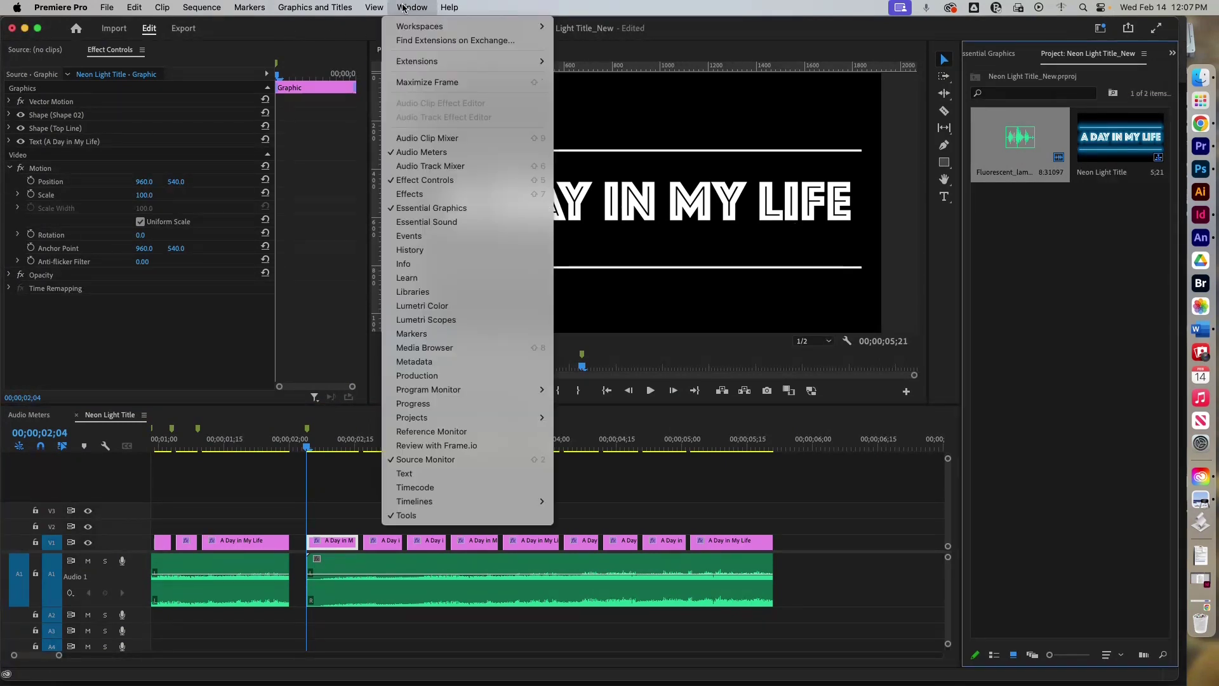
click(409, 195)
drag(18, 416, 1037, 62)
Step: Search the effects for "alph" and apply Alpha Glow to the title segment starting at 00;00;02;04
click(1003, 74)
text(alph)
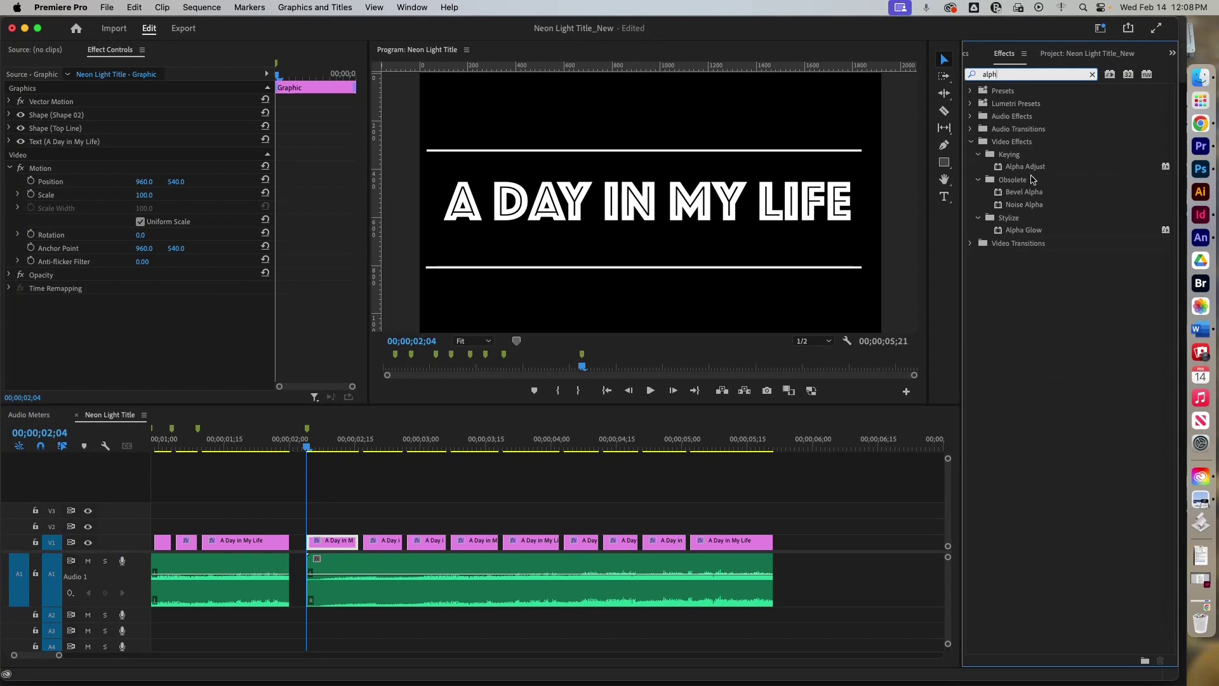
click(993, 232)
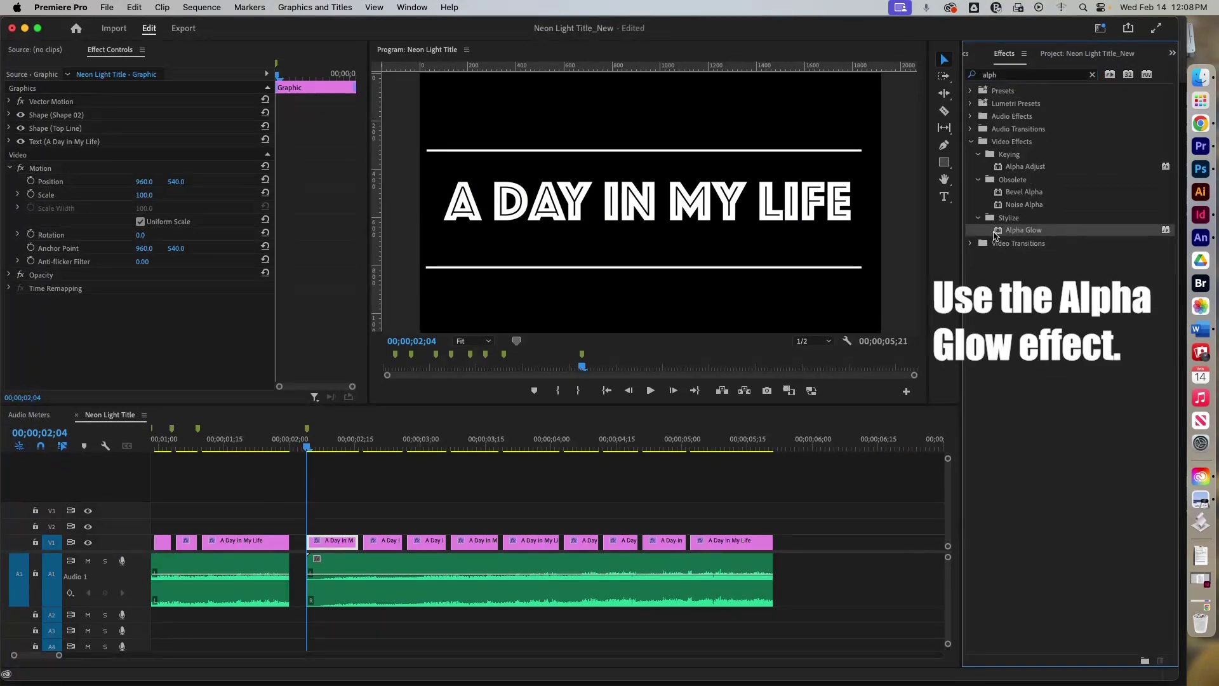
drag(742, 309, 332, 548)
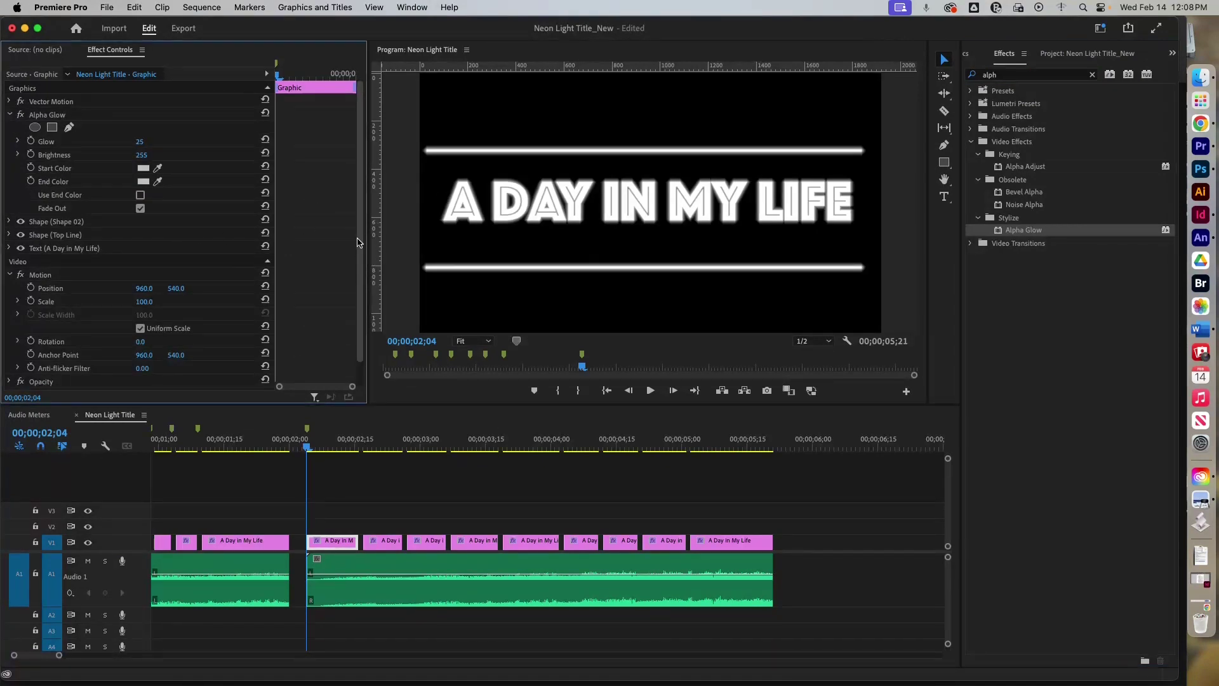
scroll(357, 252, down, 1)
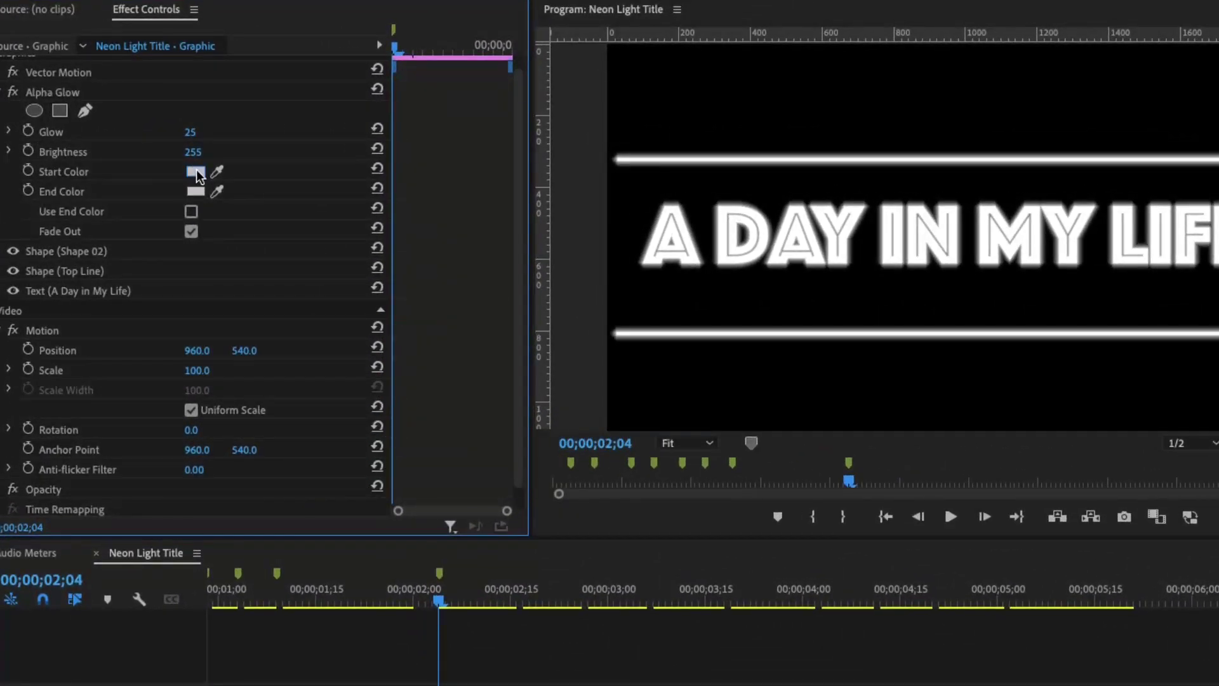
Step: Set the Alpha Glow start color to the dark red C32E2E
click(195, 172)
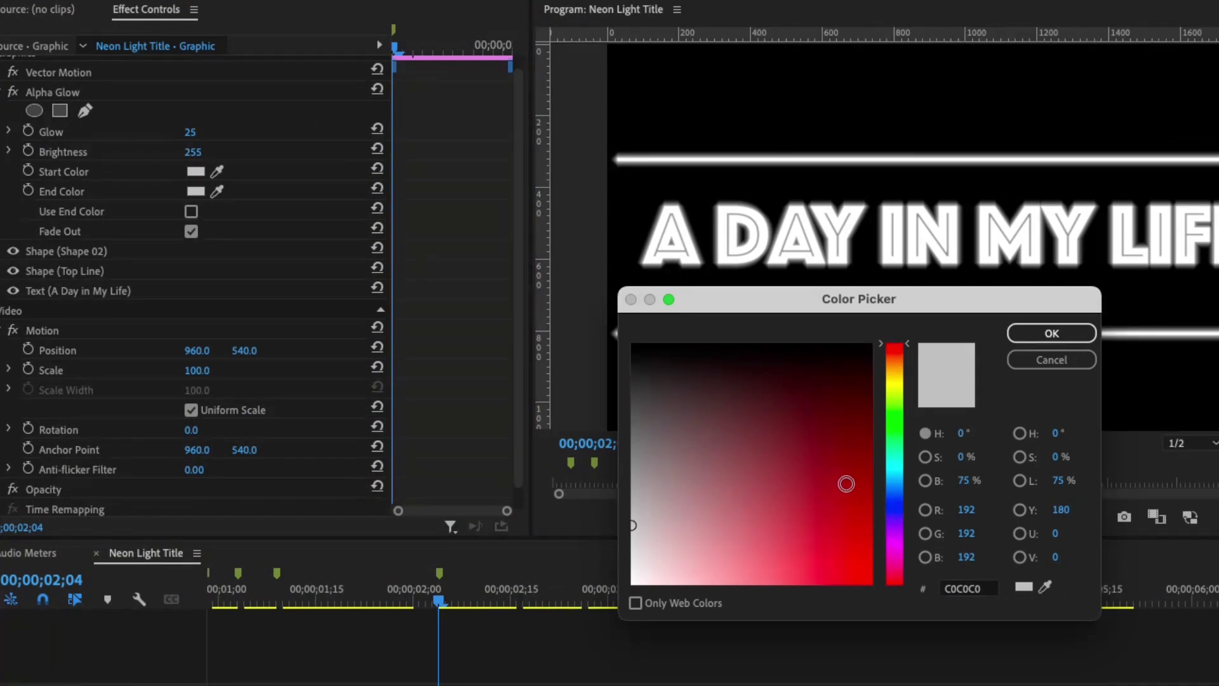
click(846, 483)
click(806, 508)
click(814, 527)
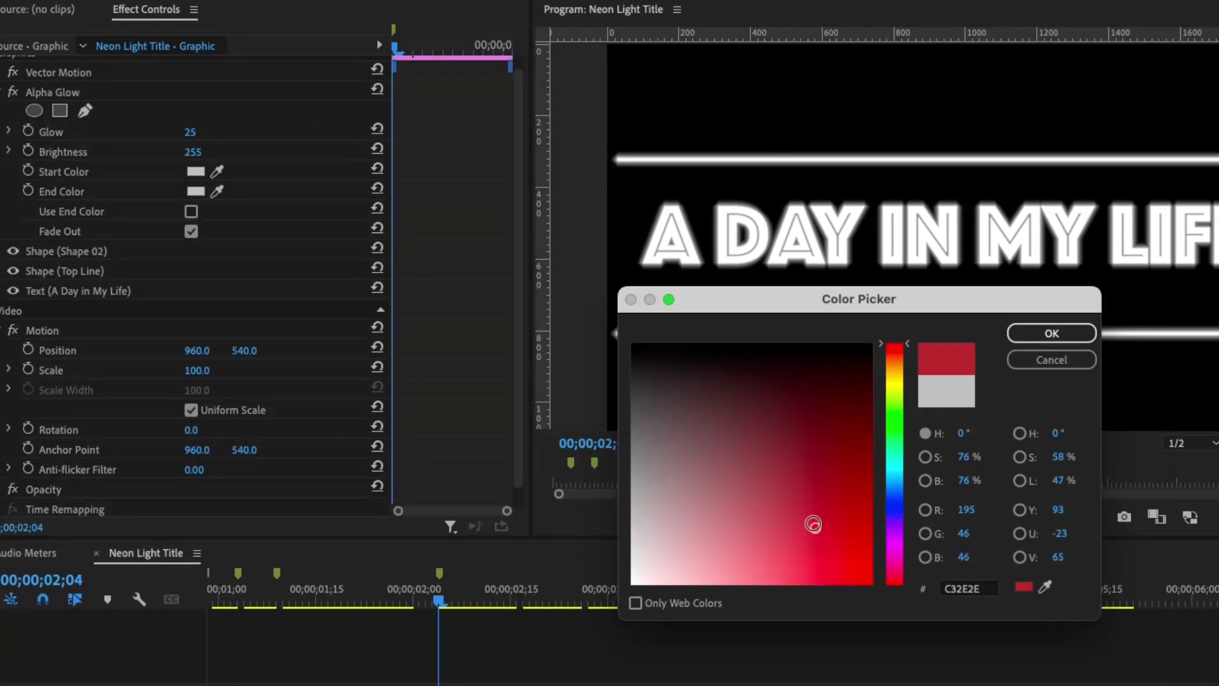
click(1052, 334)
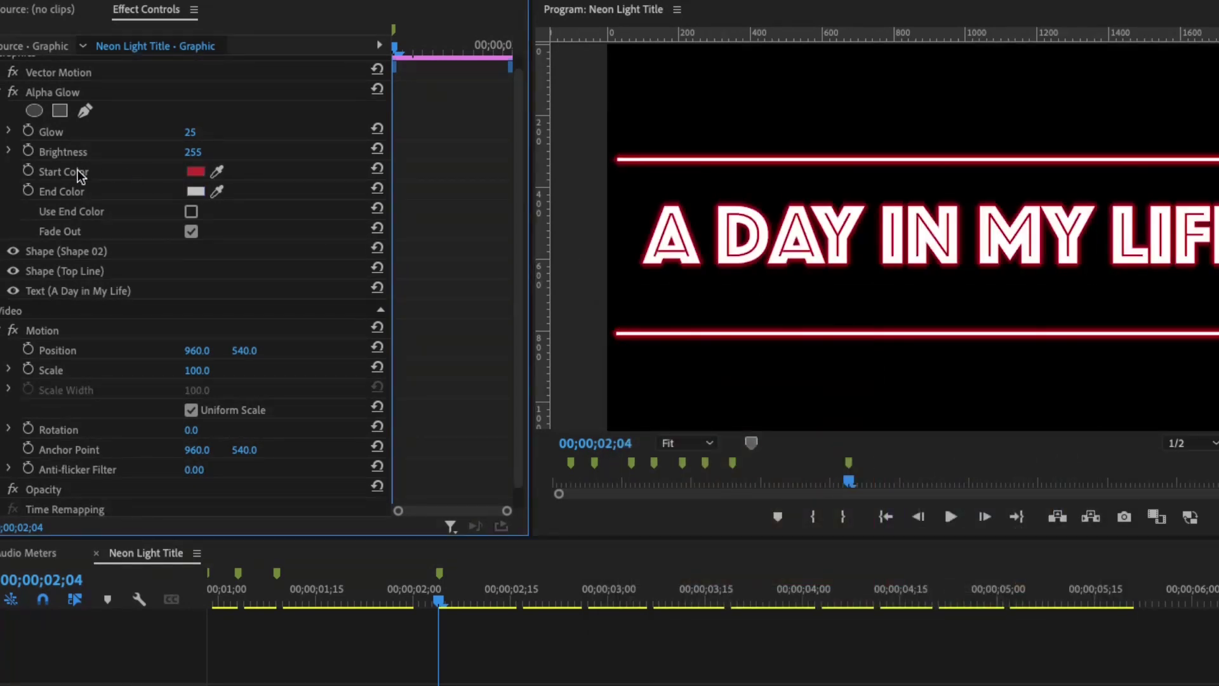
Step: Set the Alpha Glow end color to the bright red FE0303
click(196, 192)
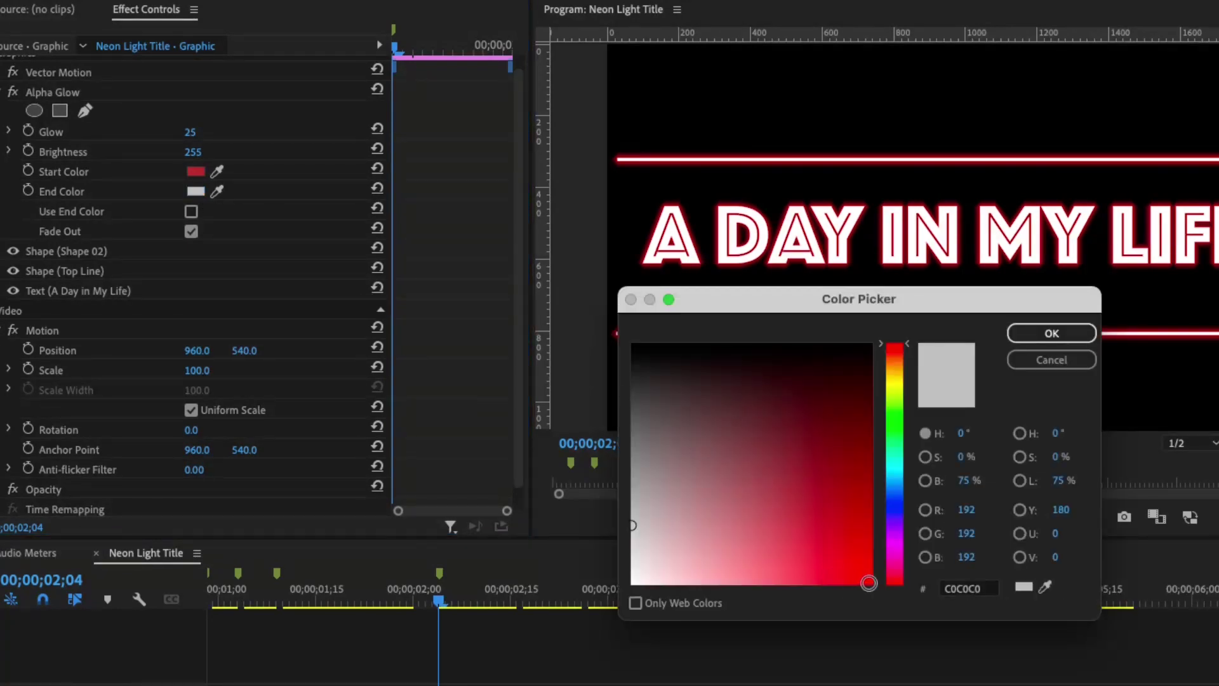
click(869, 583)
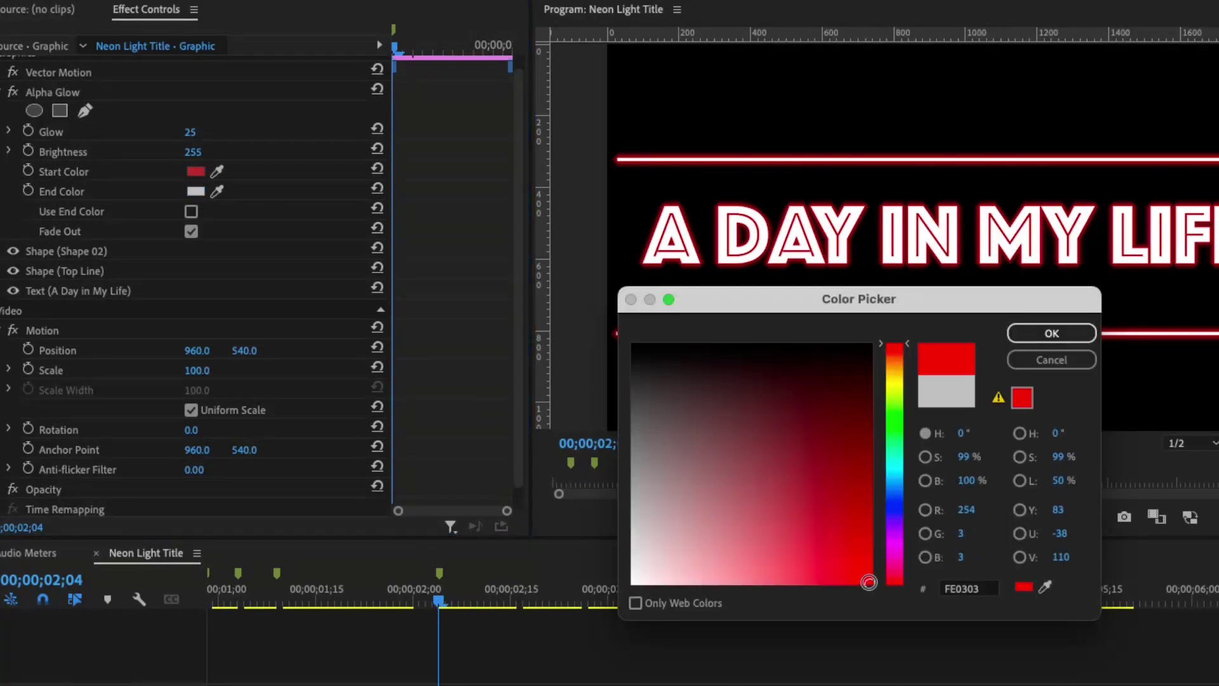
click(1031, 335)
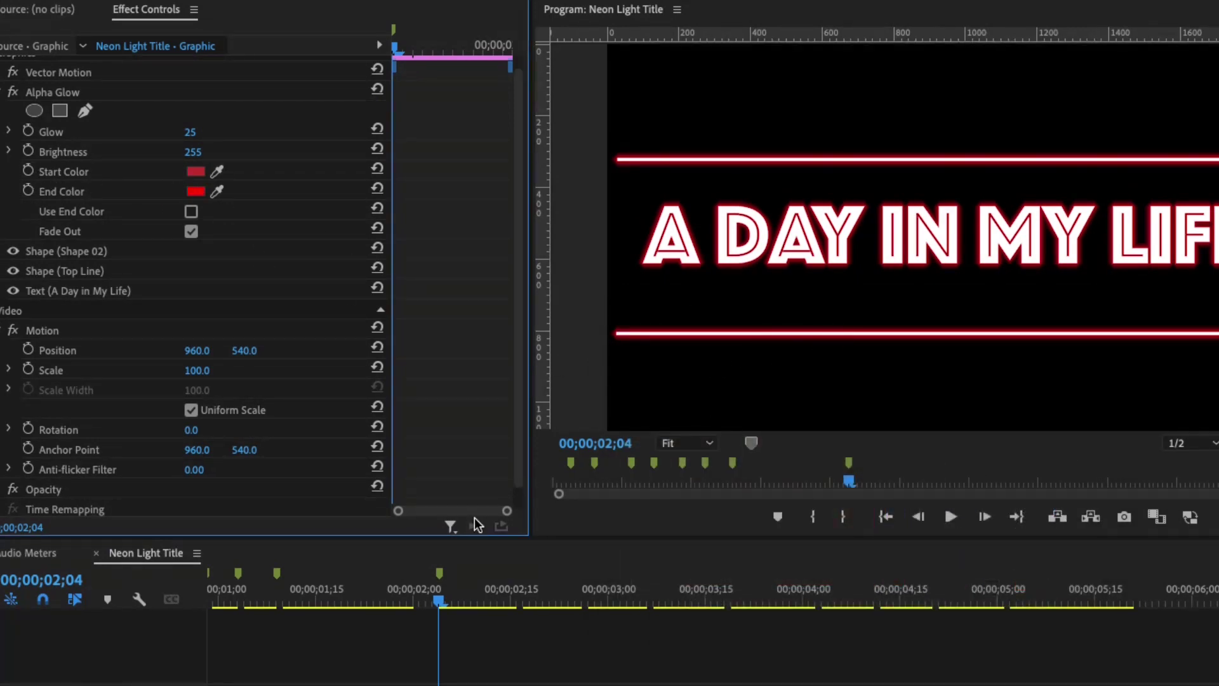
Step: Set the Alpha Glow amount of the selected title segment to 40
scroll(448, 574, down, 1)
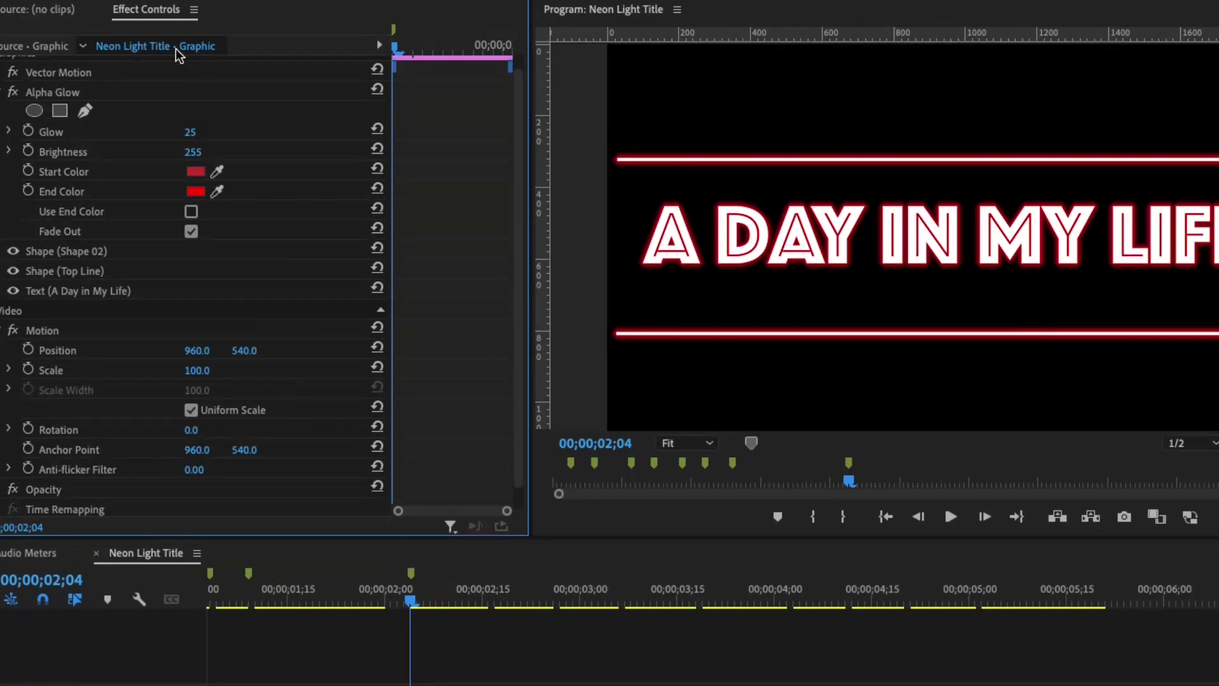
scroll(190, 129, down, 1)
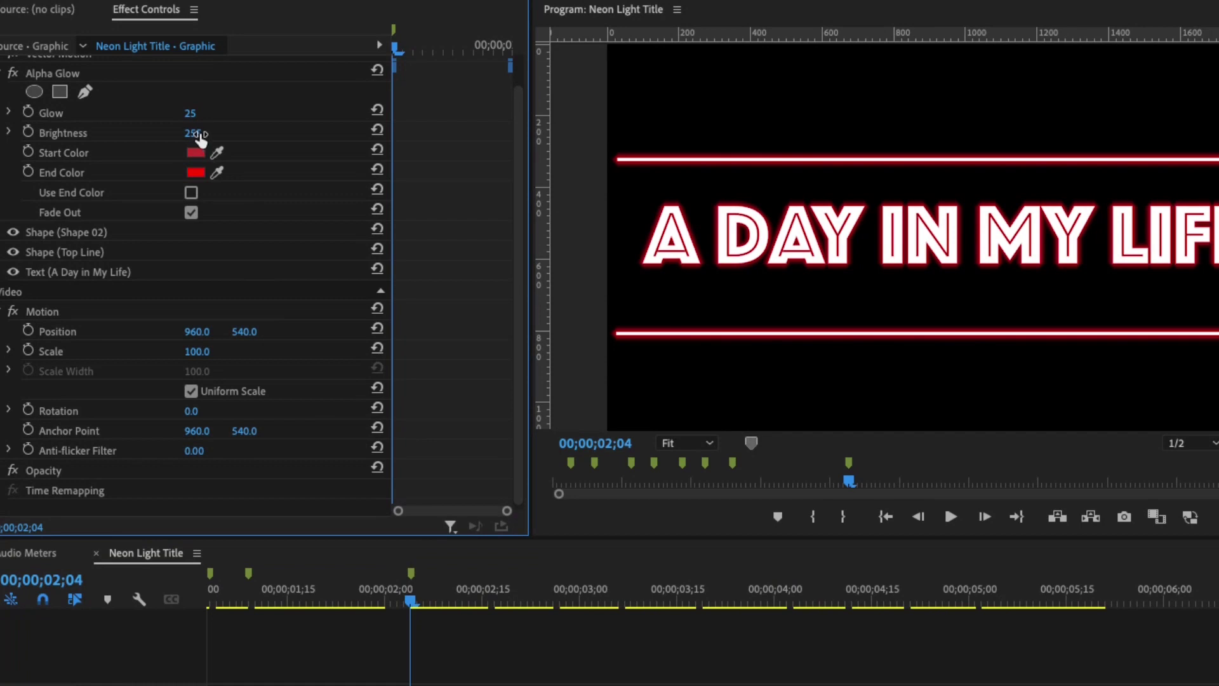
click(192, 115)
key(Return)
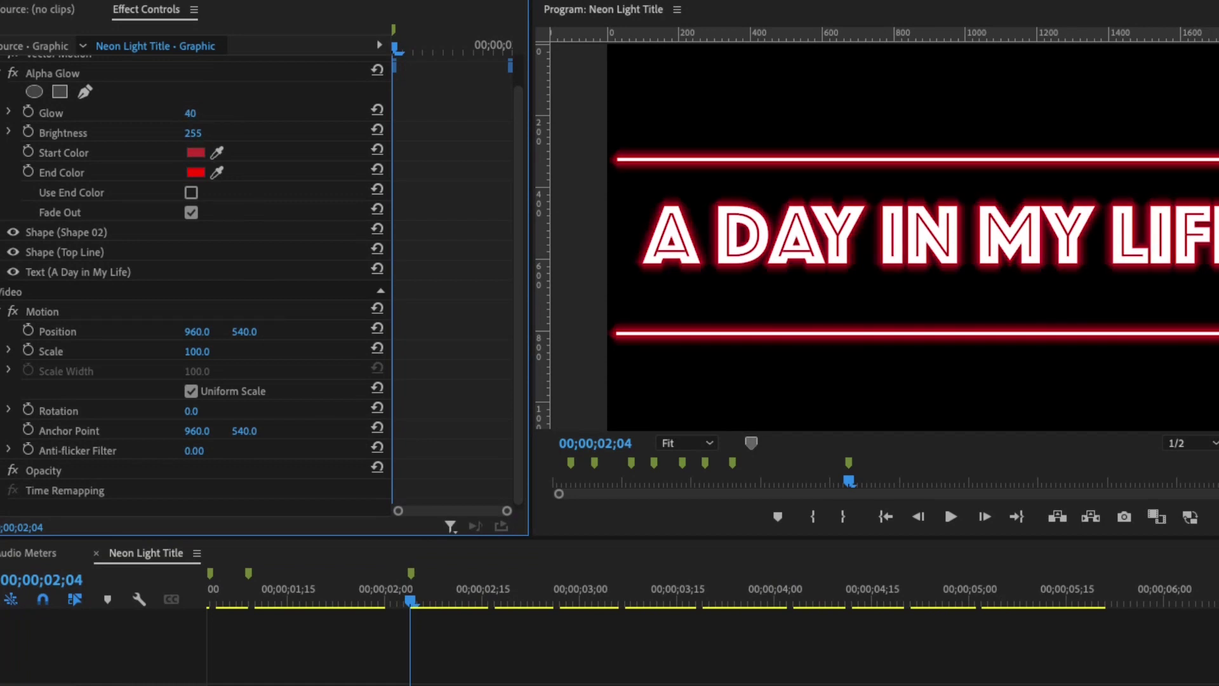
scroll(219, 139, down, 1)
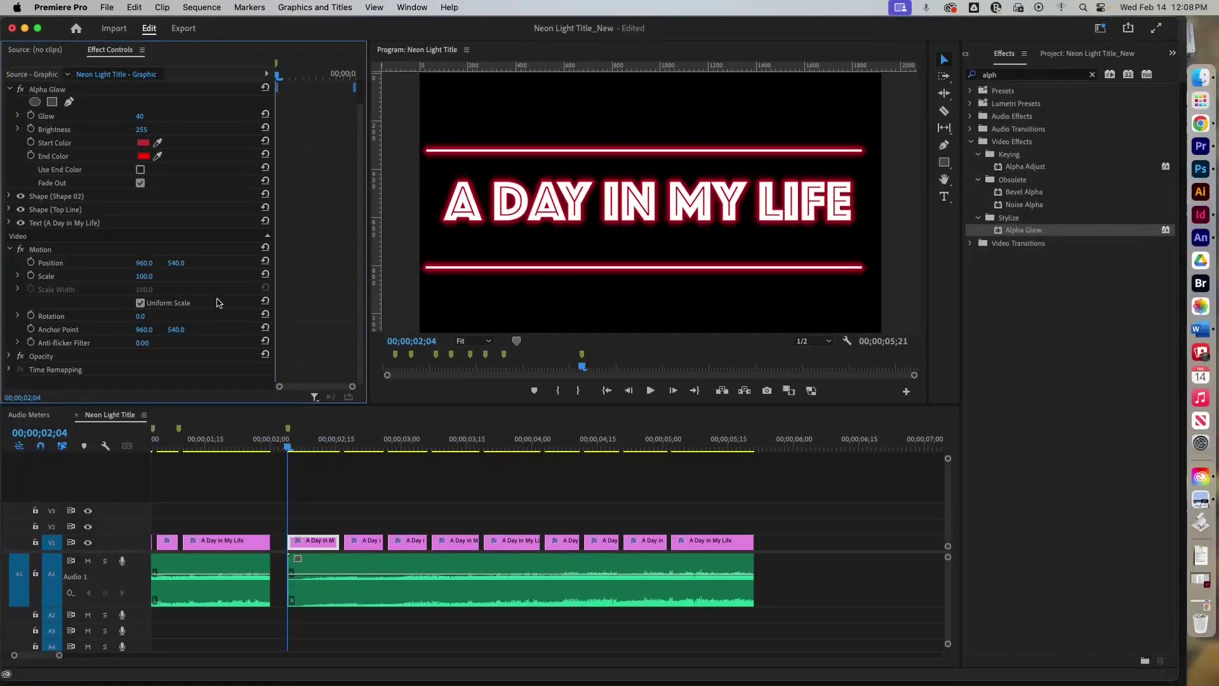
Step: Copy the Alpha Glow effect and paste it onto the fourth and seventh title segments counted from 00;00;02;04
click(44, 90)
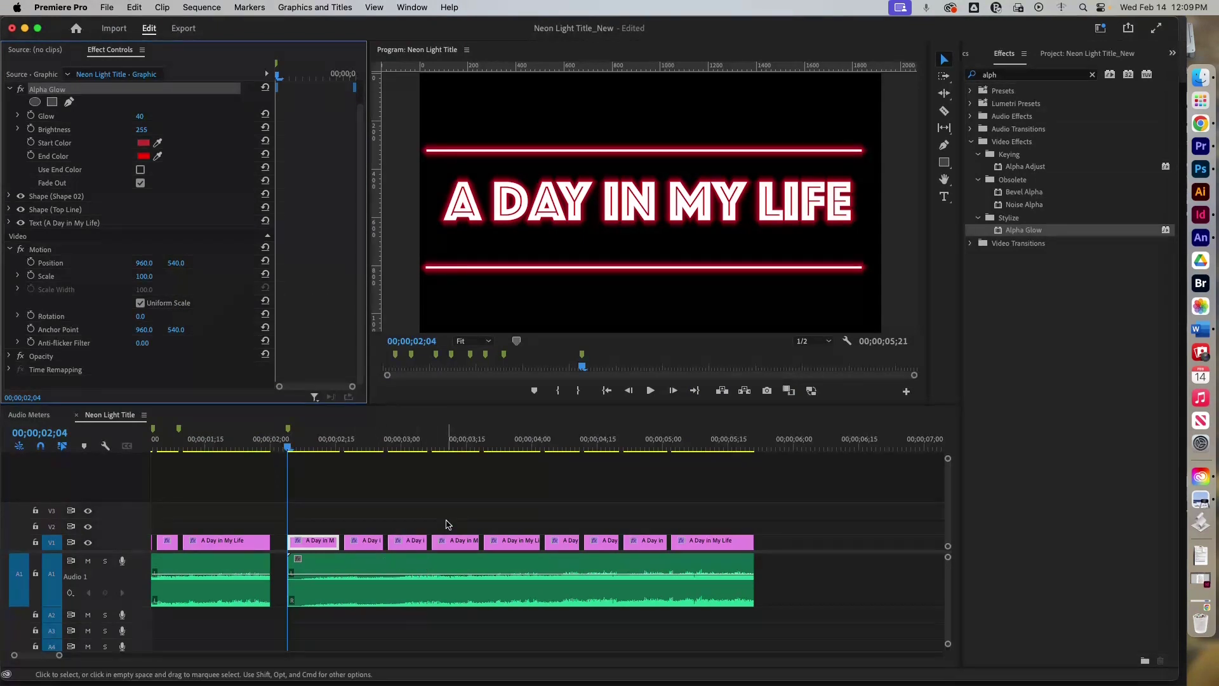
click(464, 539)
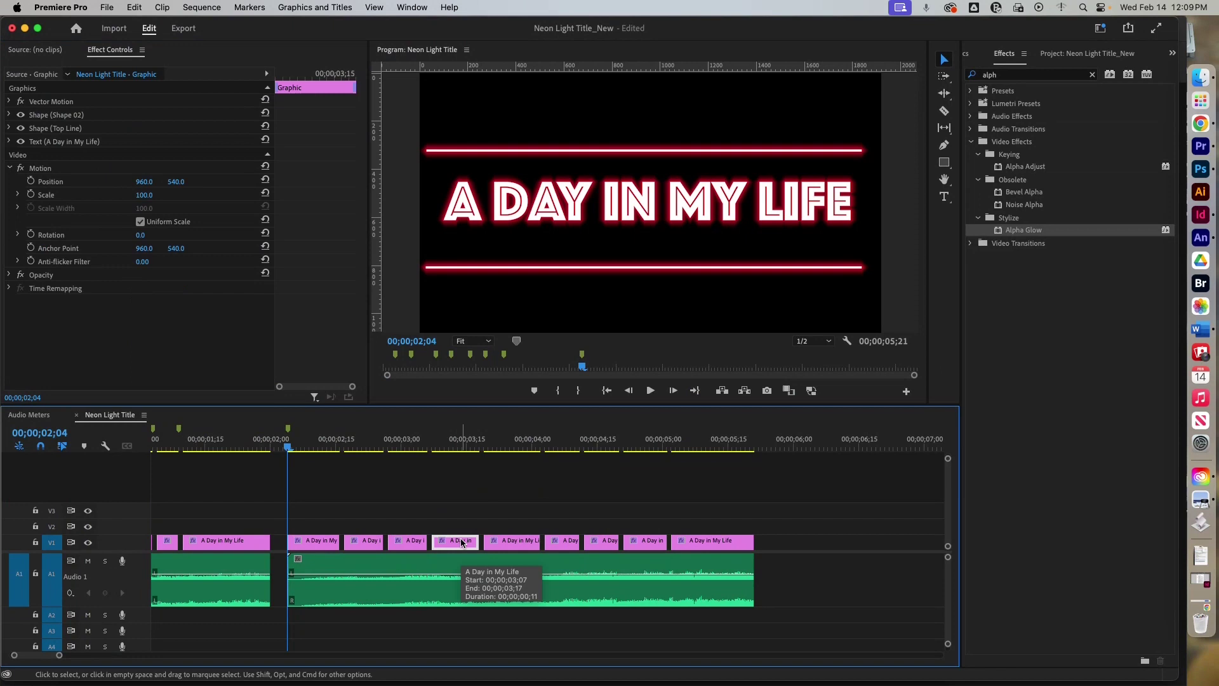
key(super+v)
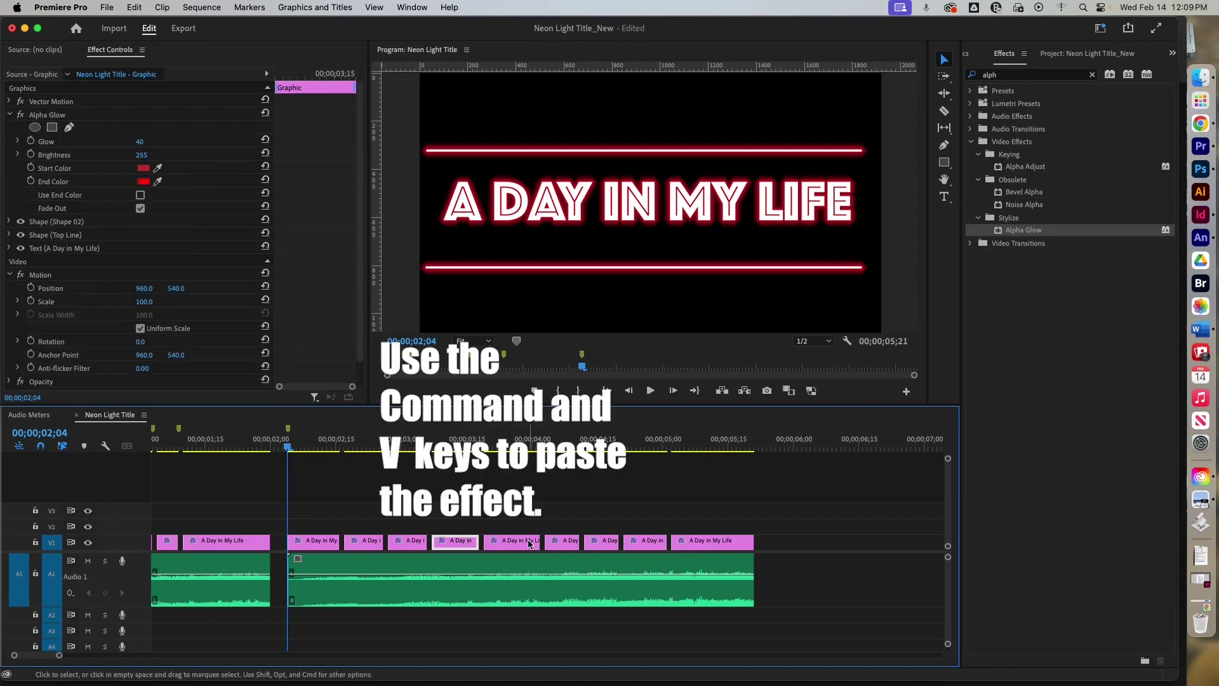
click(605, 543)
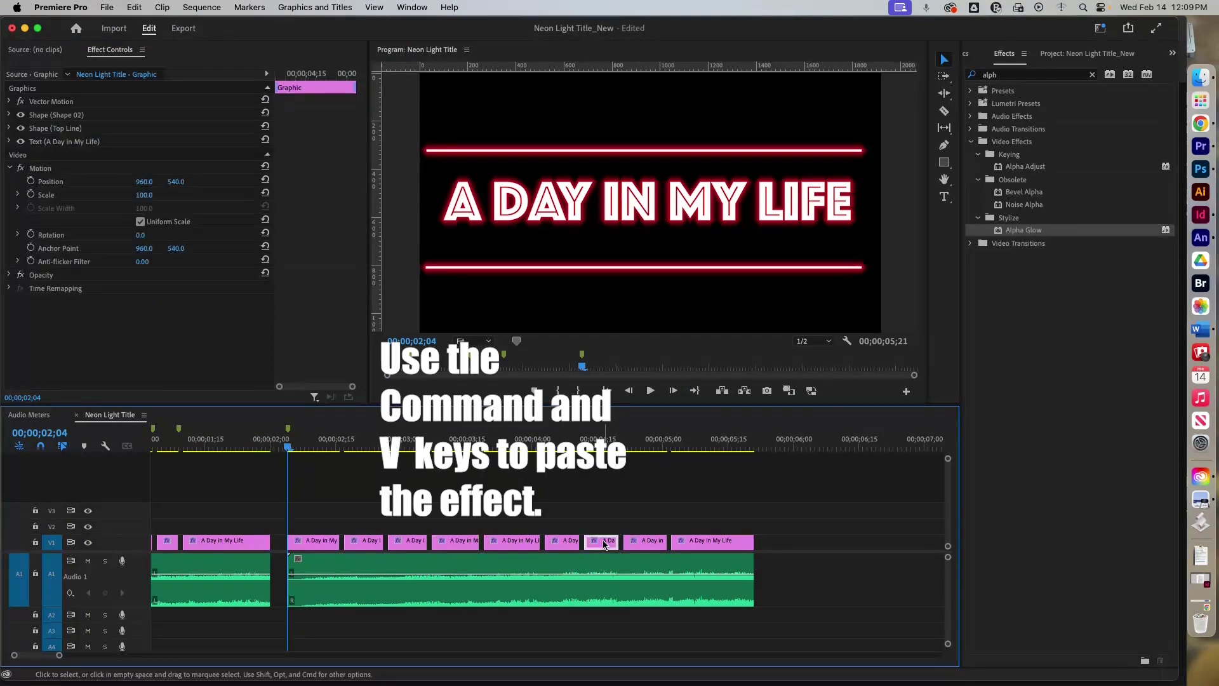
key(super+v)
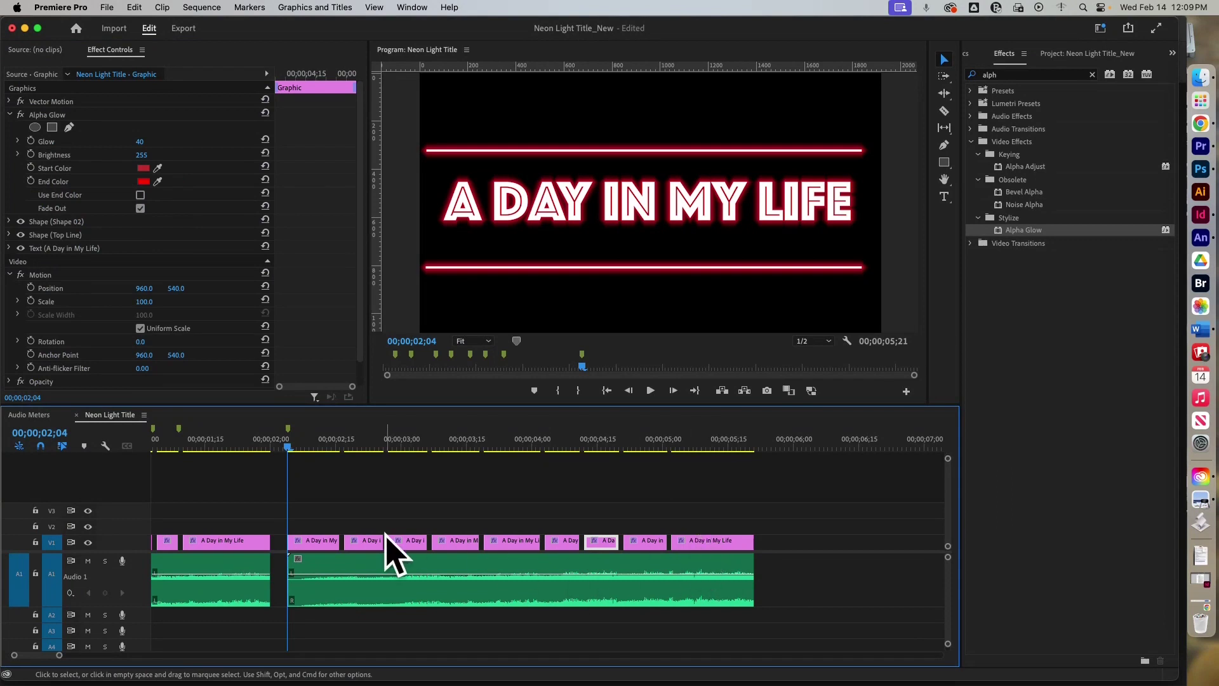
Step: Paste the Alpha Glow onto the second title segment counted from 00;00;02;04 and set its Glow to 75
click(367, 545)
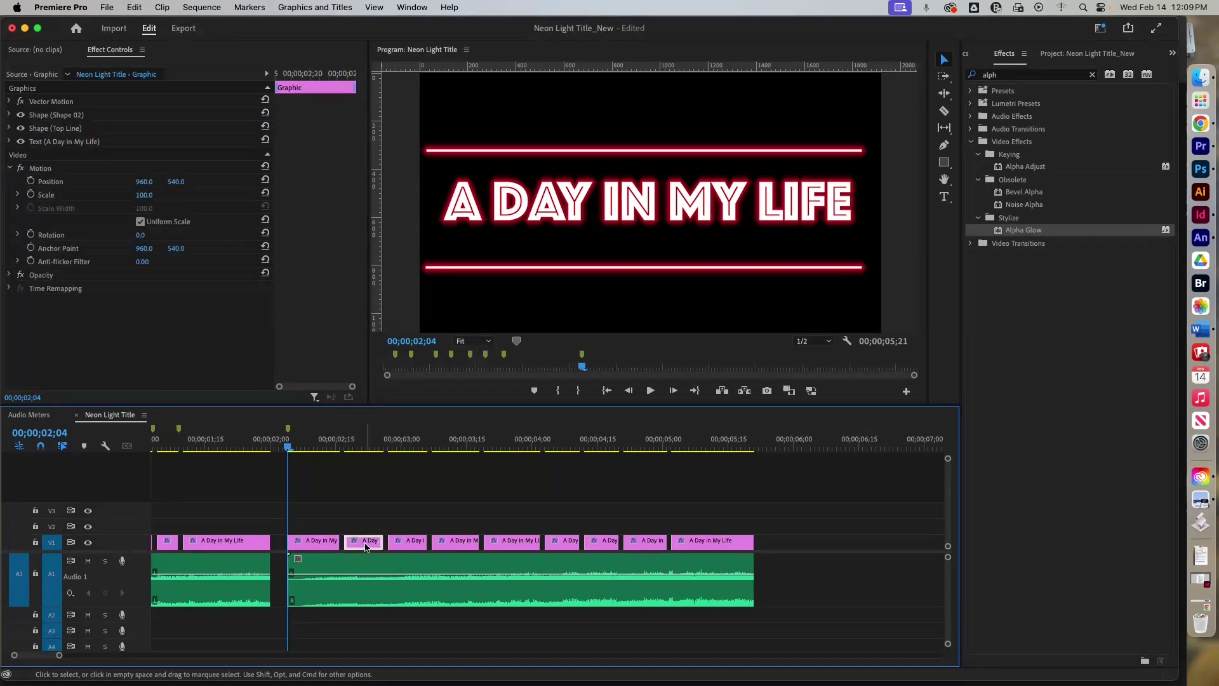
key(super+v)
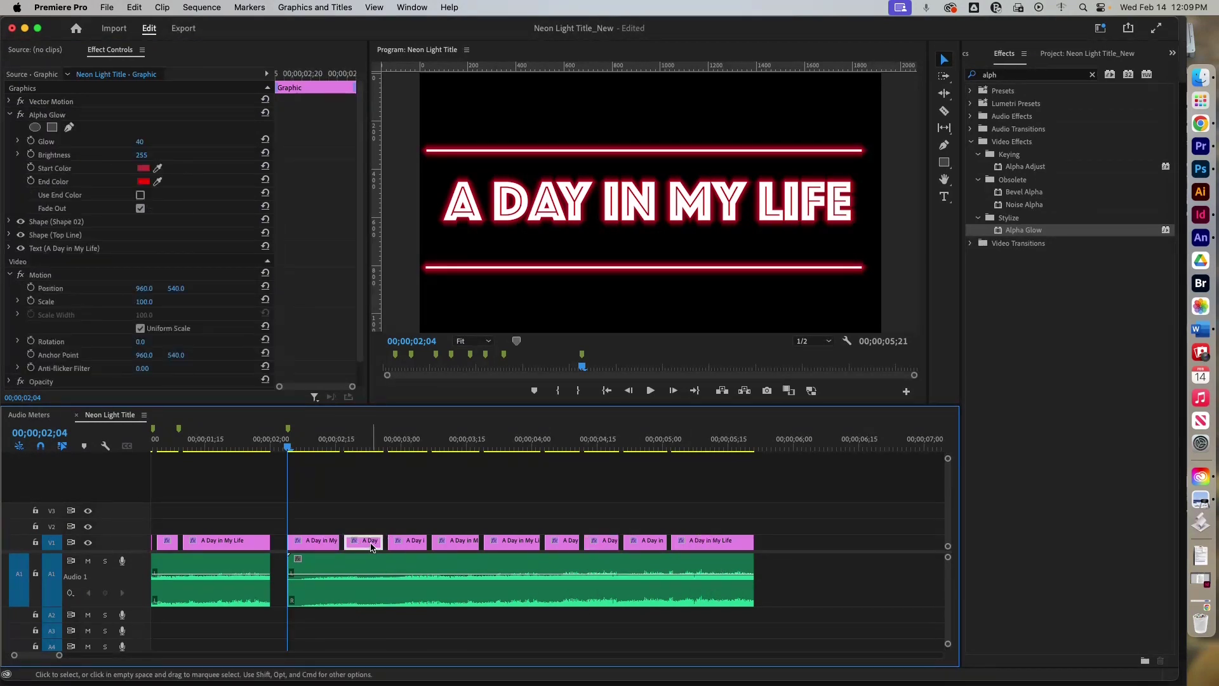
click(143, 150)
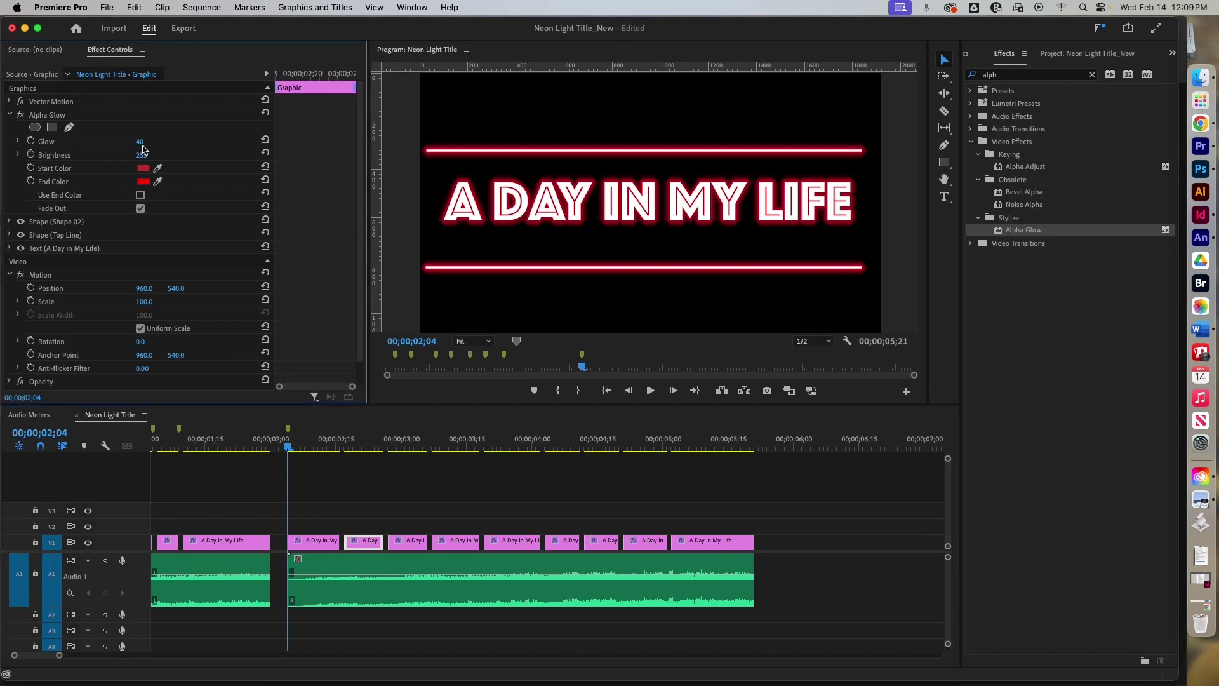
click(153, 140)
key(Return)
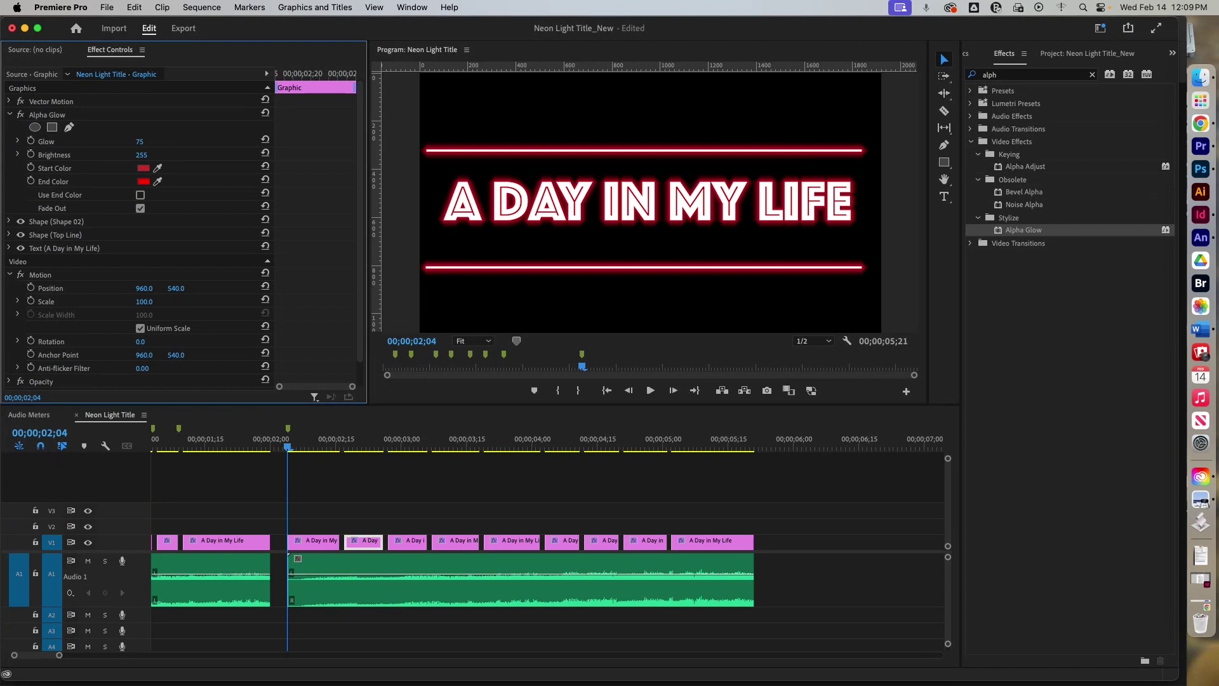
Step: Copy the Alpha Glow from the second title segment counted from 00;00;02;04 and paste it onto the fifth and eighth segments
click(416, 545)
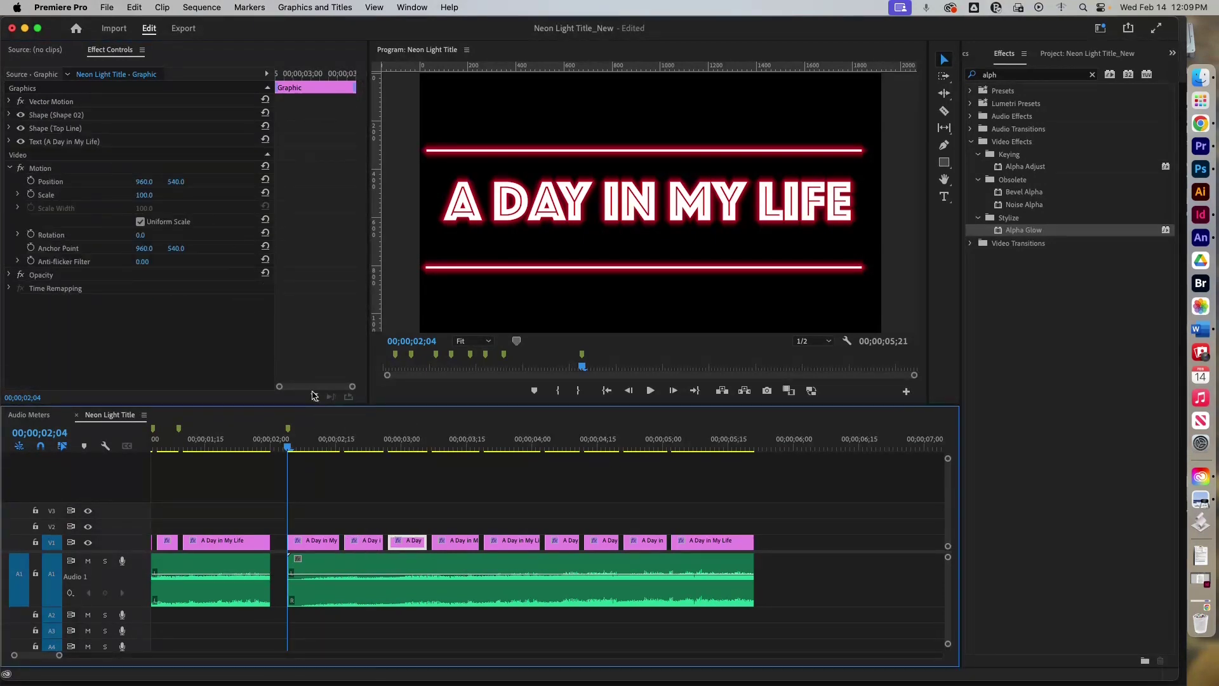
click(365, 541)
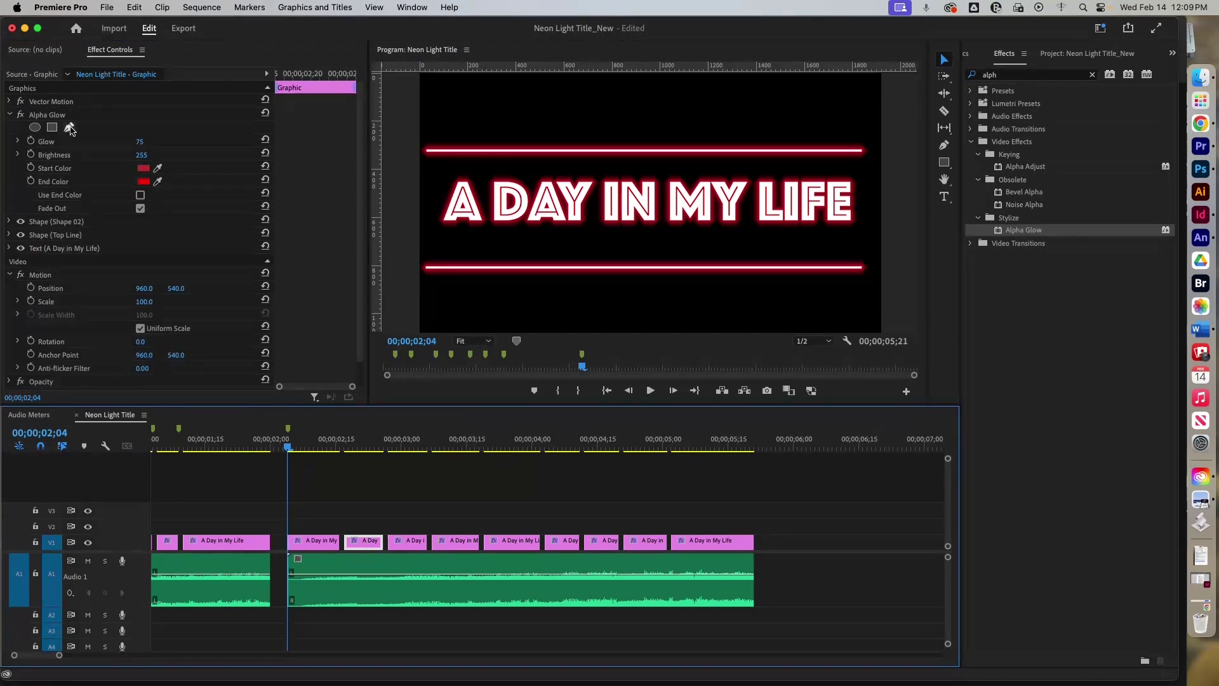
click(49, 115)
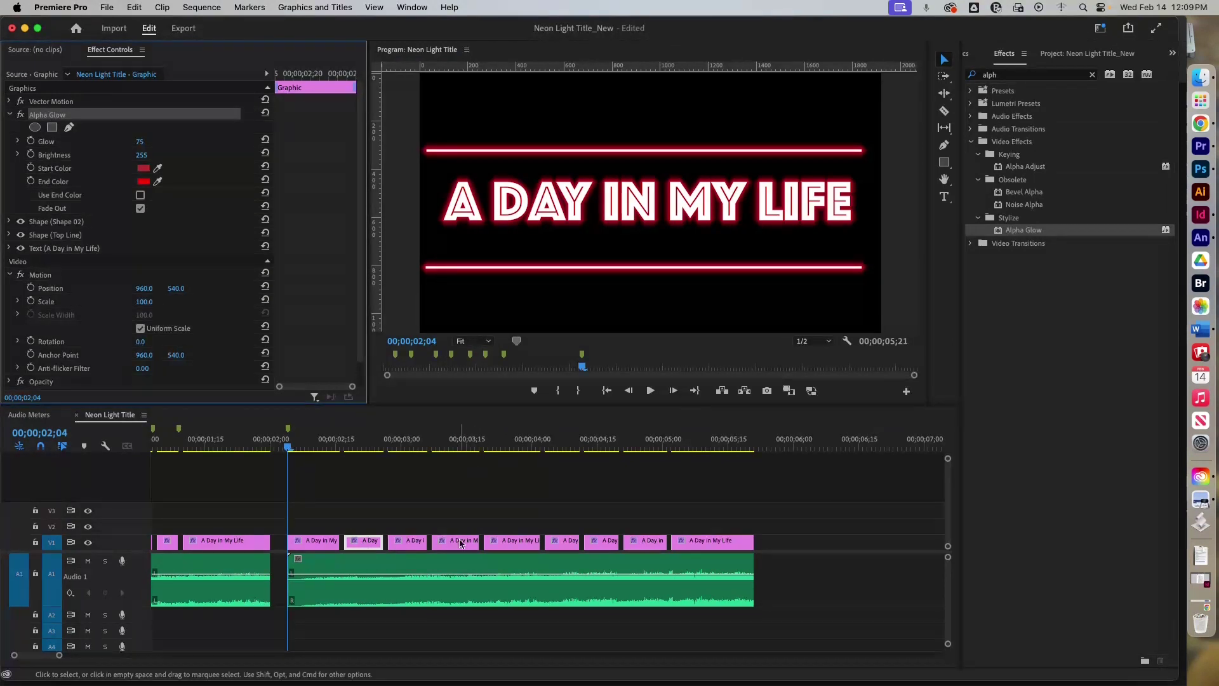
click(522, 541)
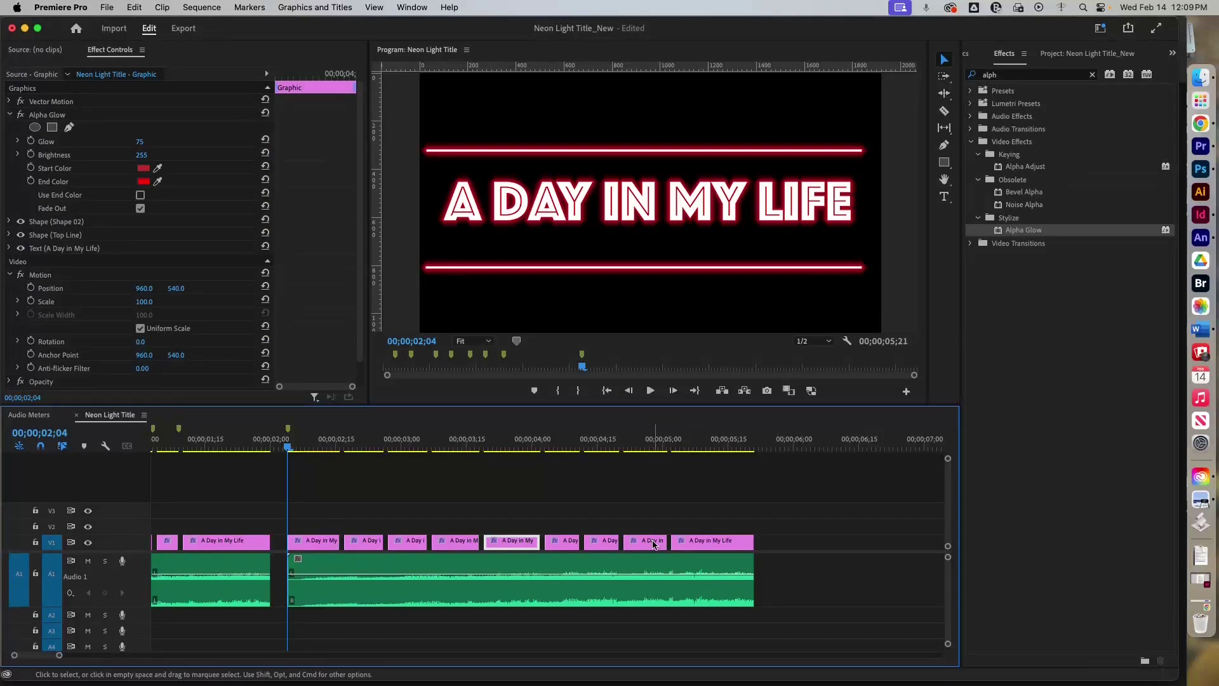
click(649, 543)
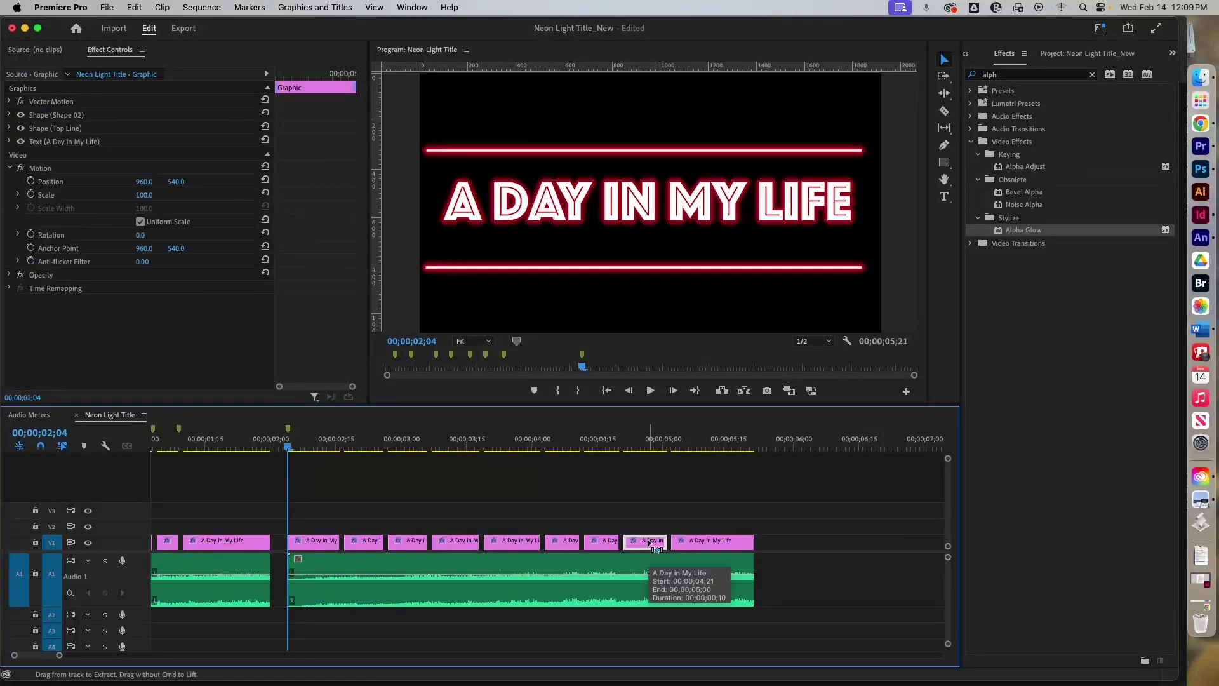
key(super+v)
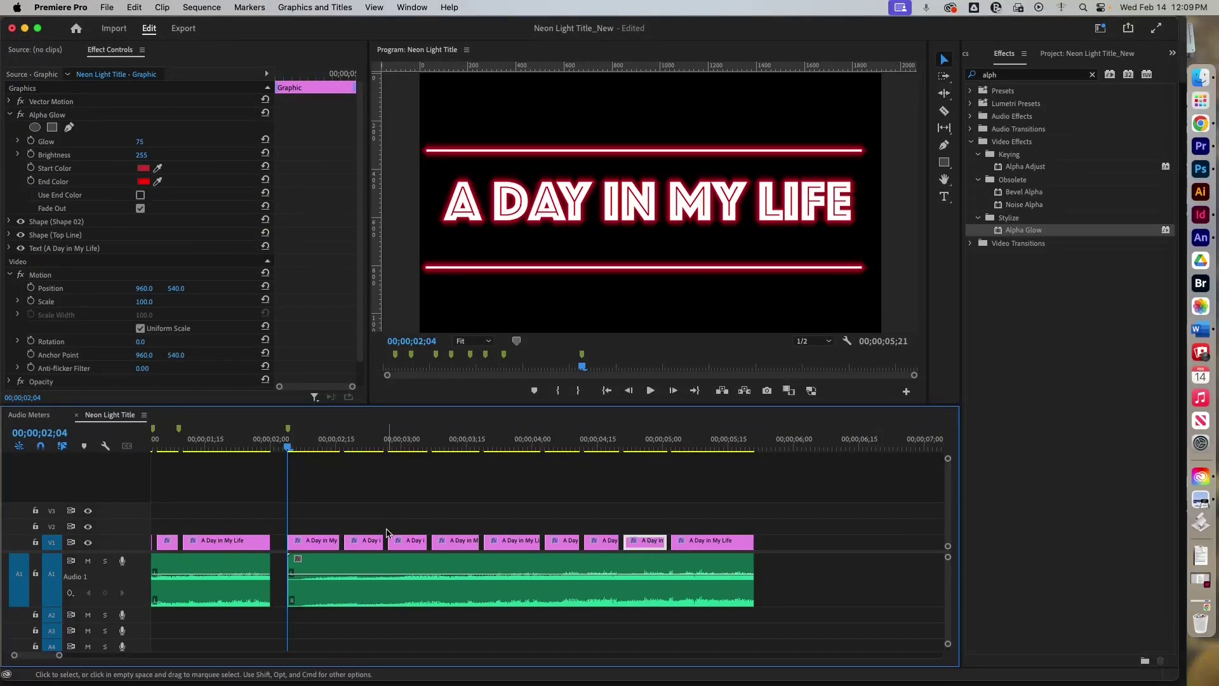
Step: Paste the Alpha Glow onto the third title segment counted from 00;00;02;04 and set its Glow to 100
click(412, 544)
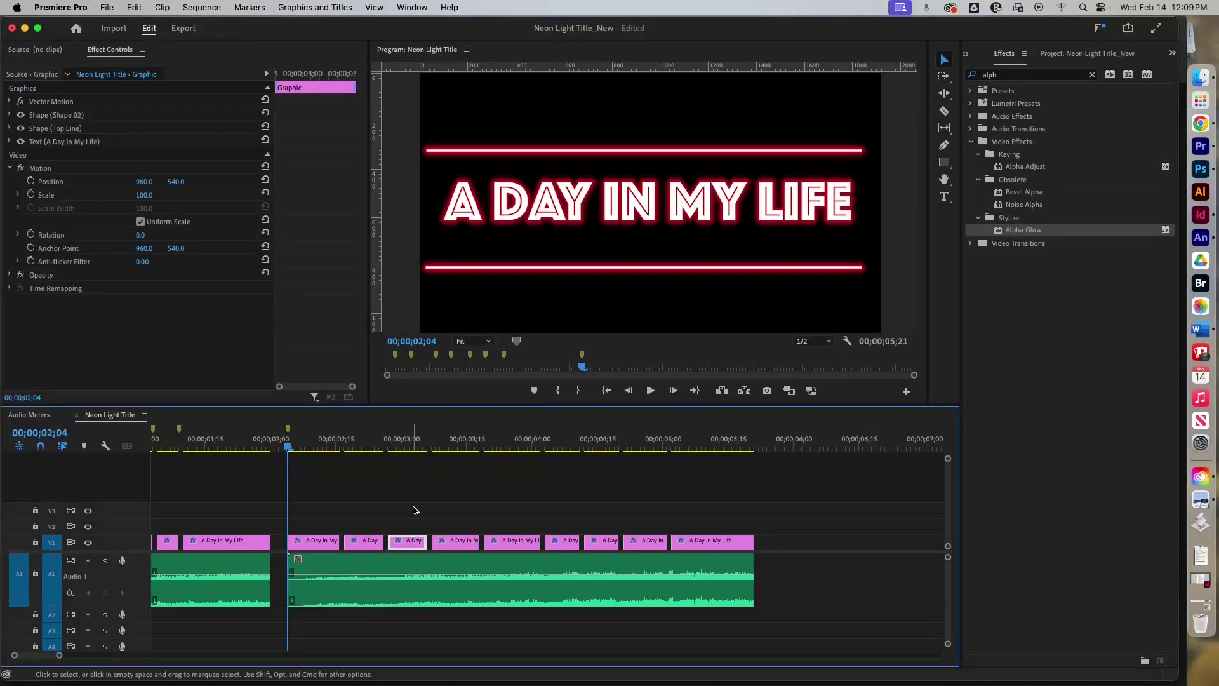
key(super+v)
click(144, 141)
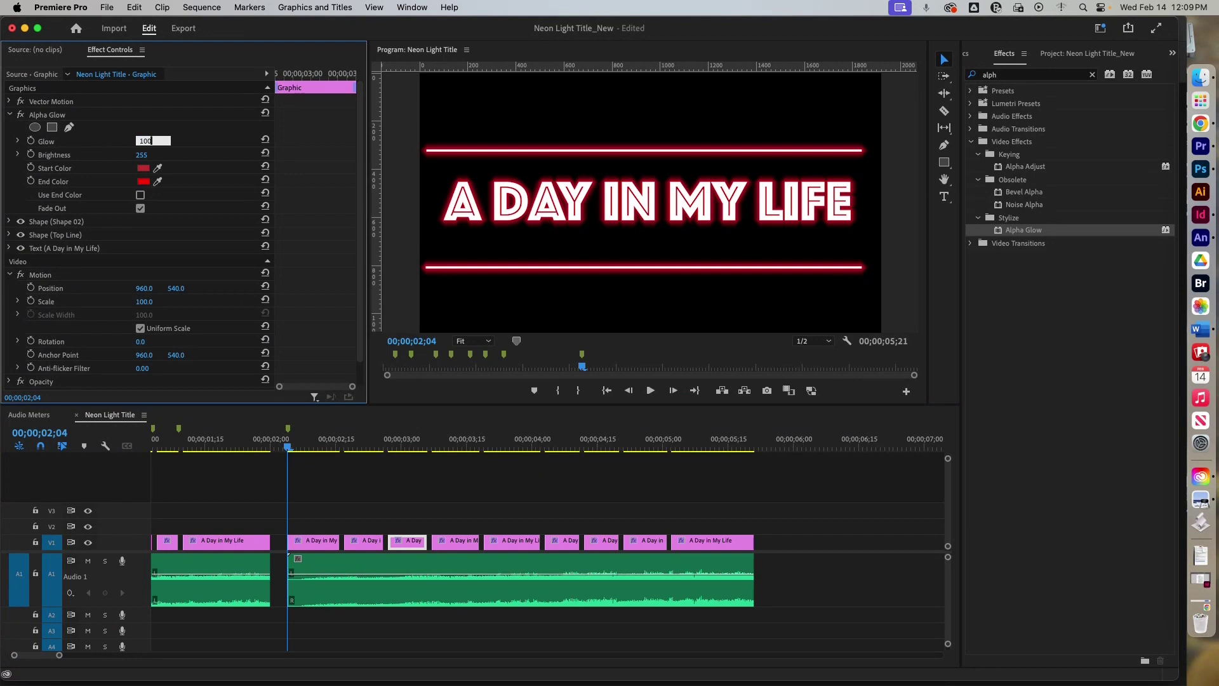
scroll(236, 235, down, 1)
click(44, 88)
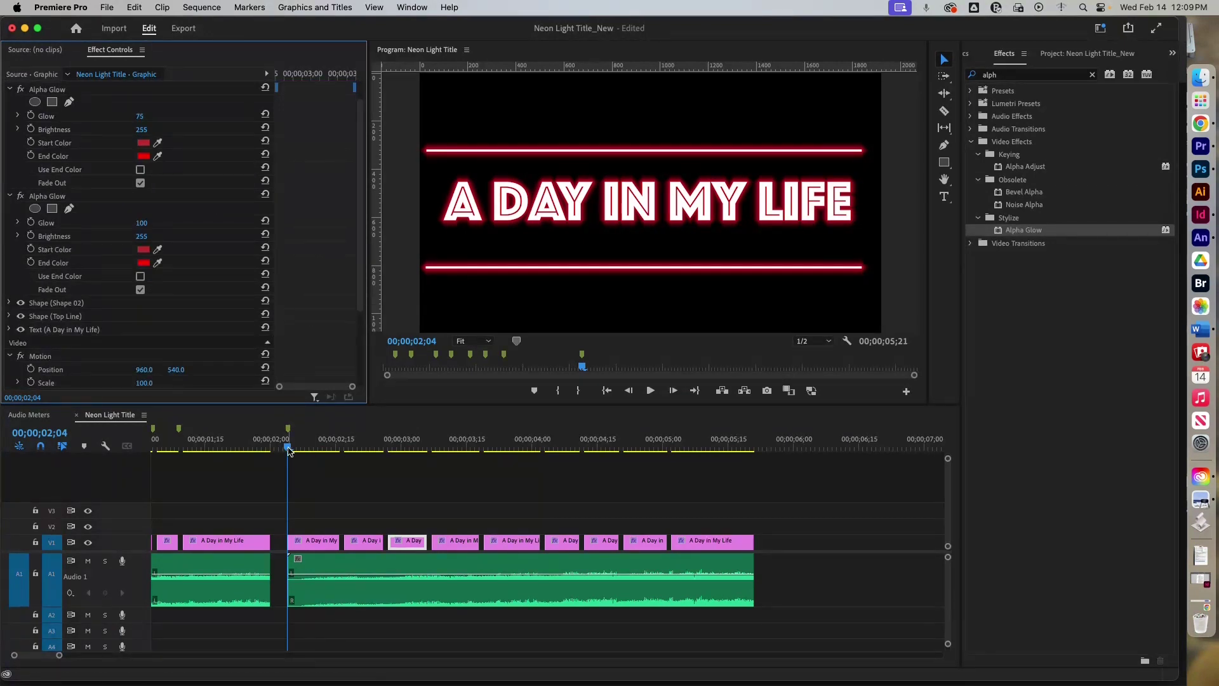
Step: Delete the duplicate Alpha Glow with Glow 100 from the third title segment, keeping the one with Glow 75
drag(290, 448, 446, 467)
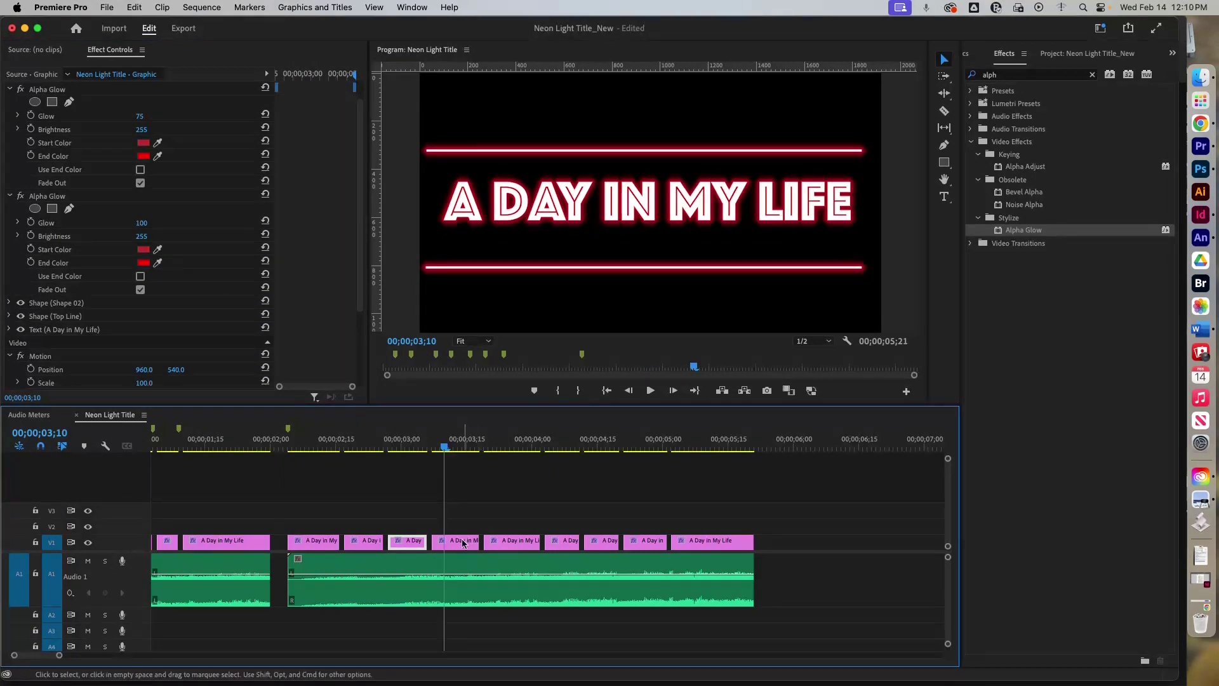
click(463, 543)
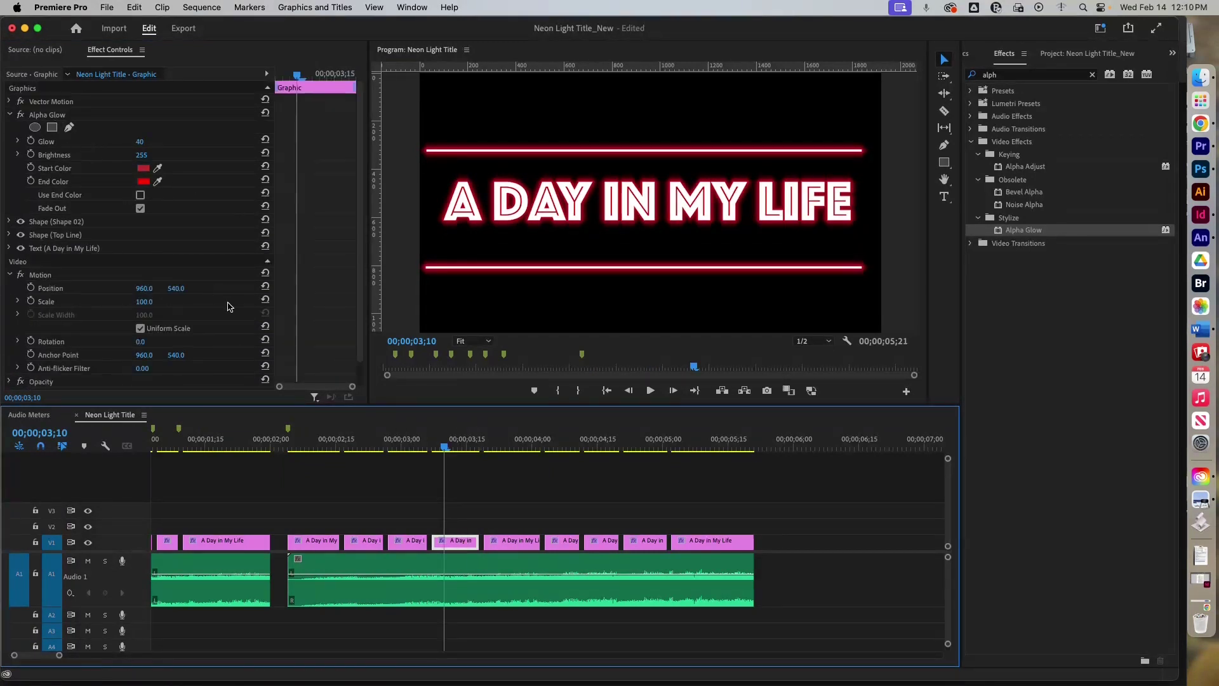
drag(443, 448, 407, 449)
click(411, 540)
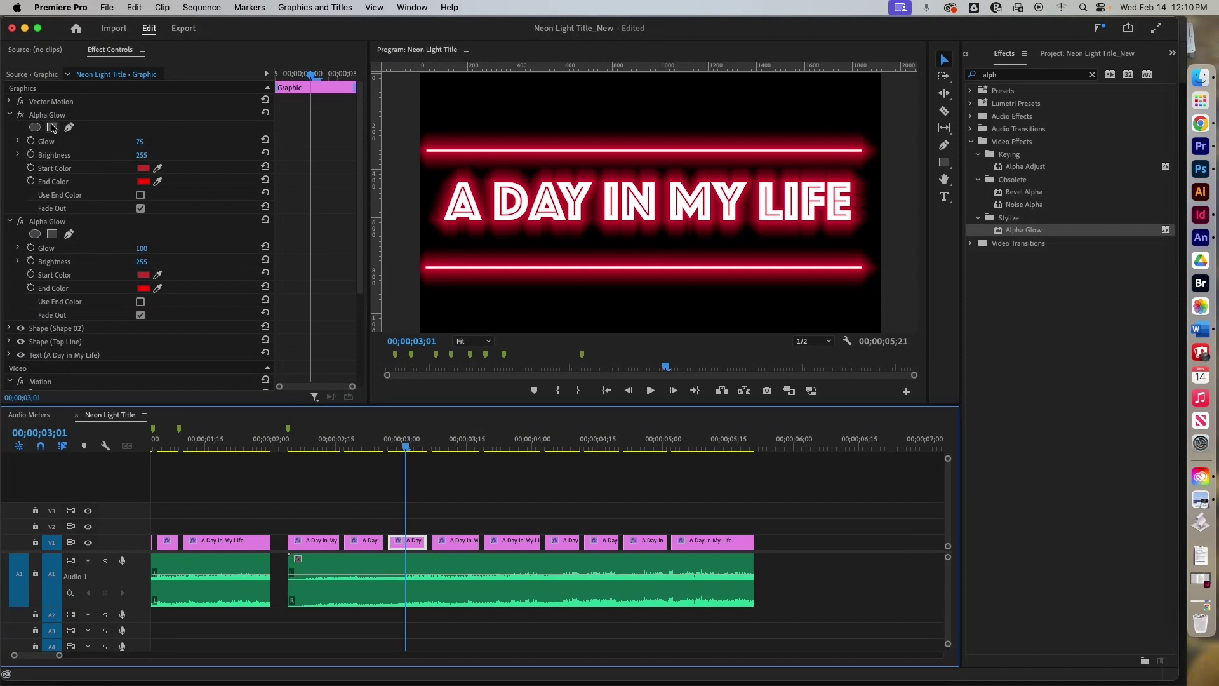
click(58, 222)
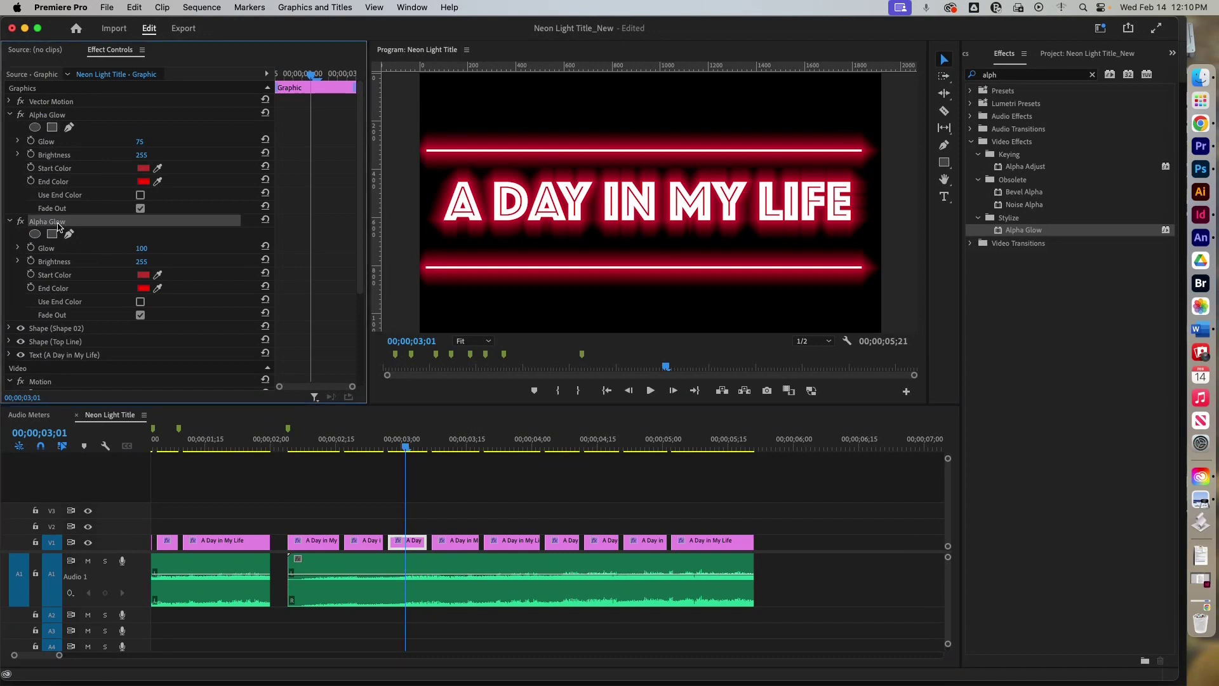
key(Delete)
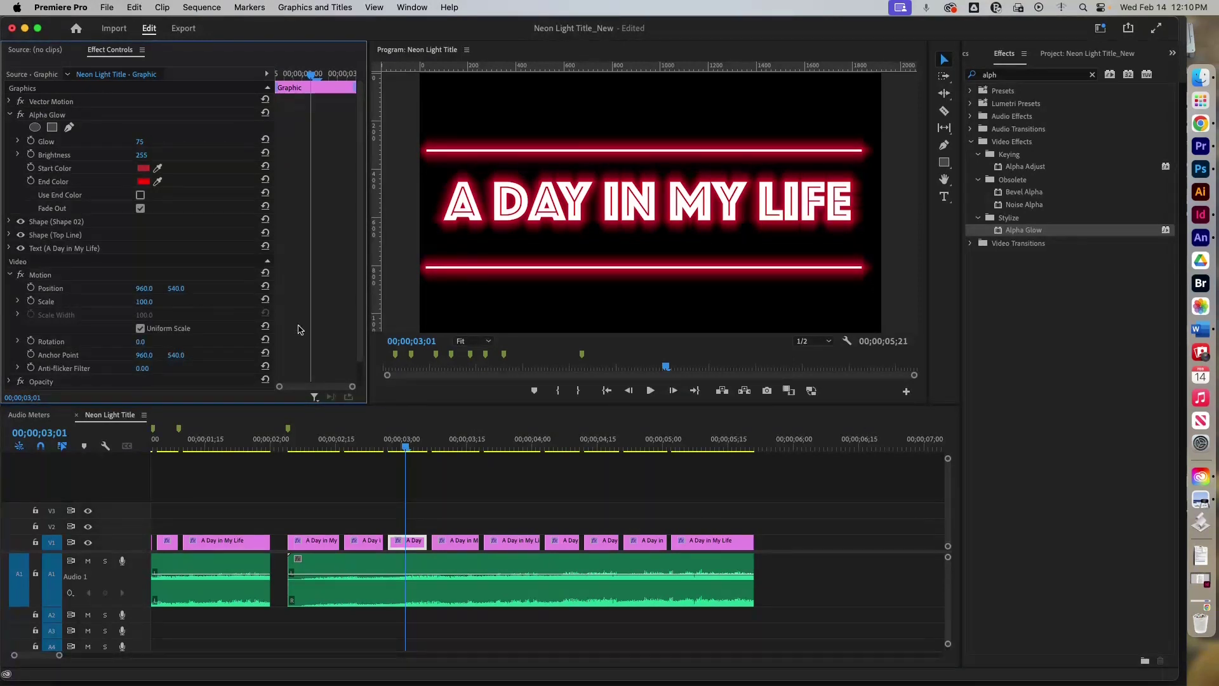
Step: Paste the Alpha Glow onto the sixth and ninth title segments counted from 00;00;02;04 and play the sequence from that time
click(448, 452)
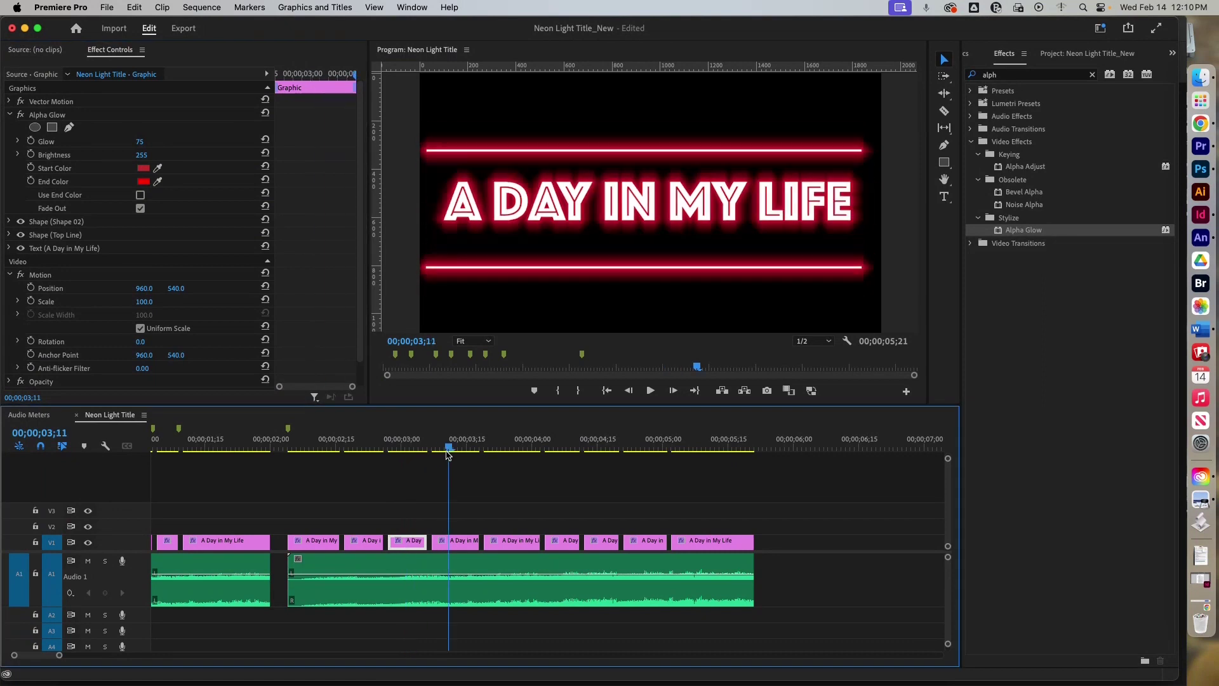
drag(448, 454, 502, 463)
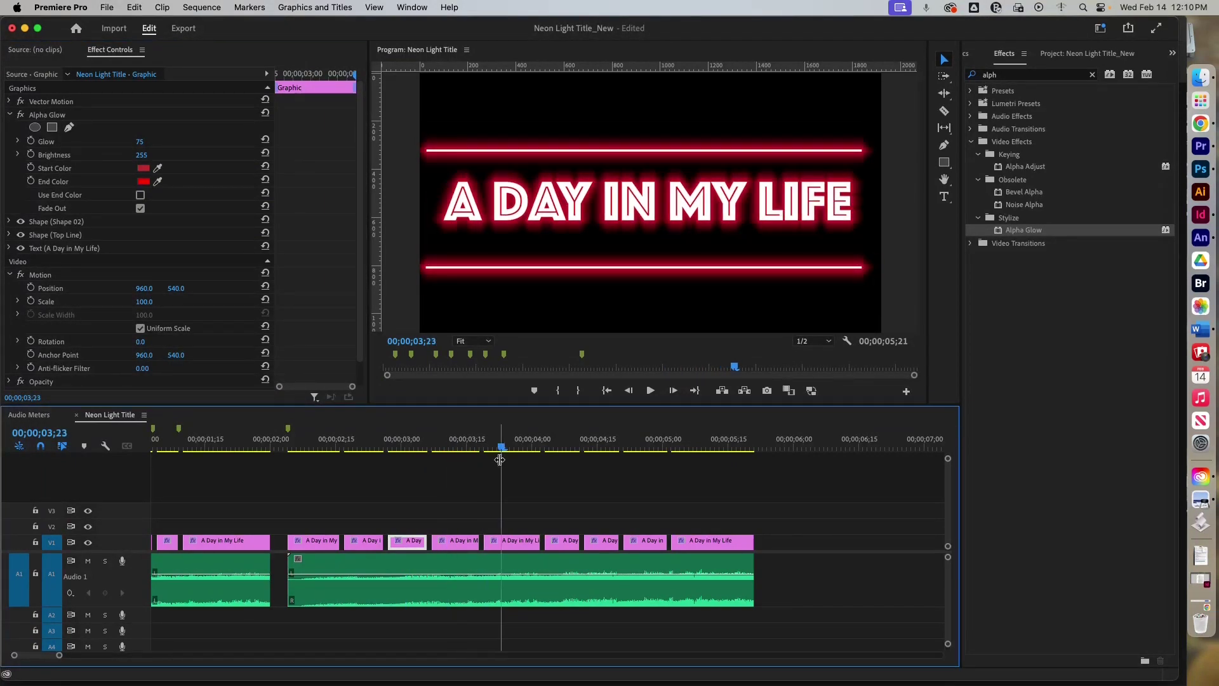
drag(503, 453, 555, 452)
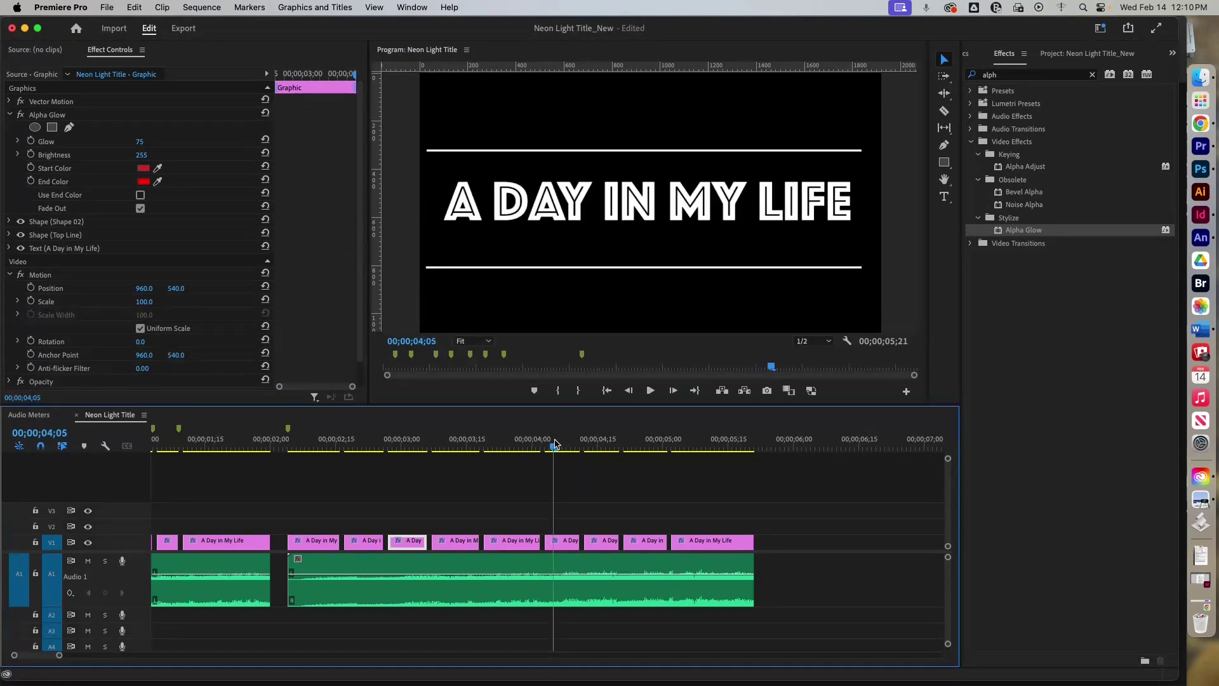
click(565, 544)
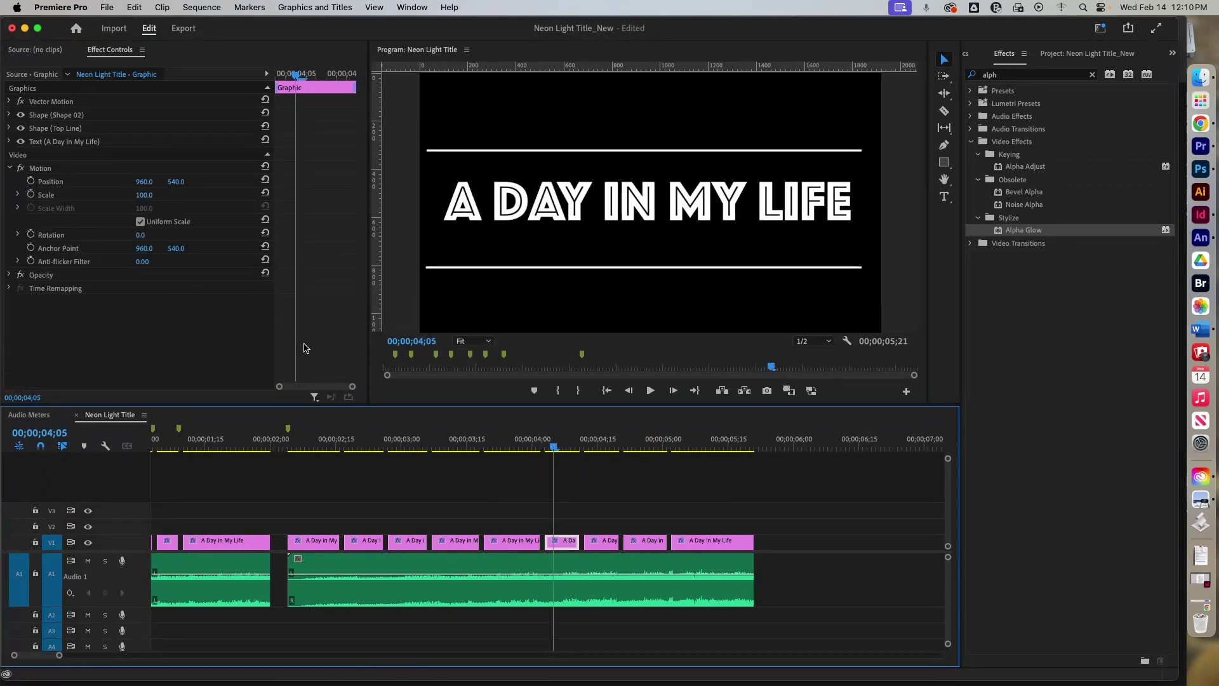
key(ctrl+v)
drag(553, 452, 689, 452)
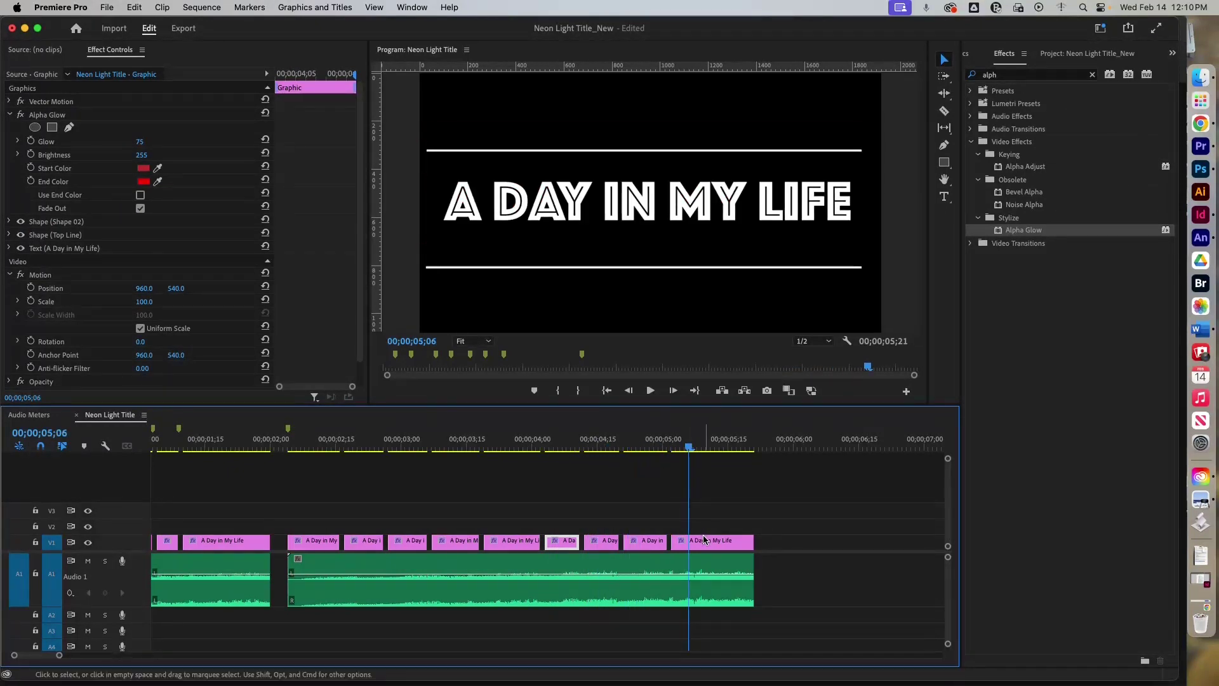
key(ctrl+v)
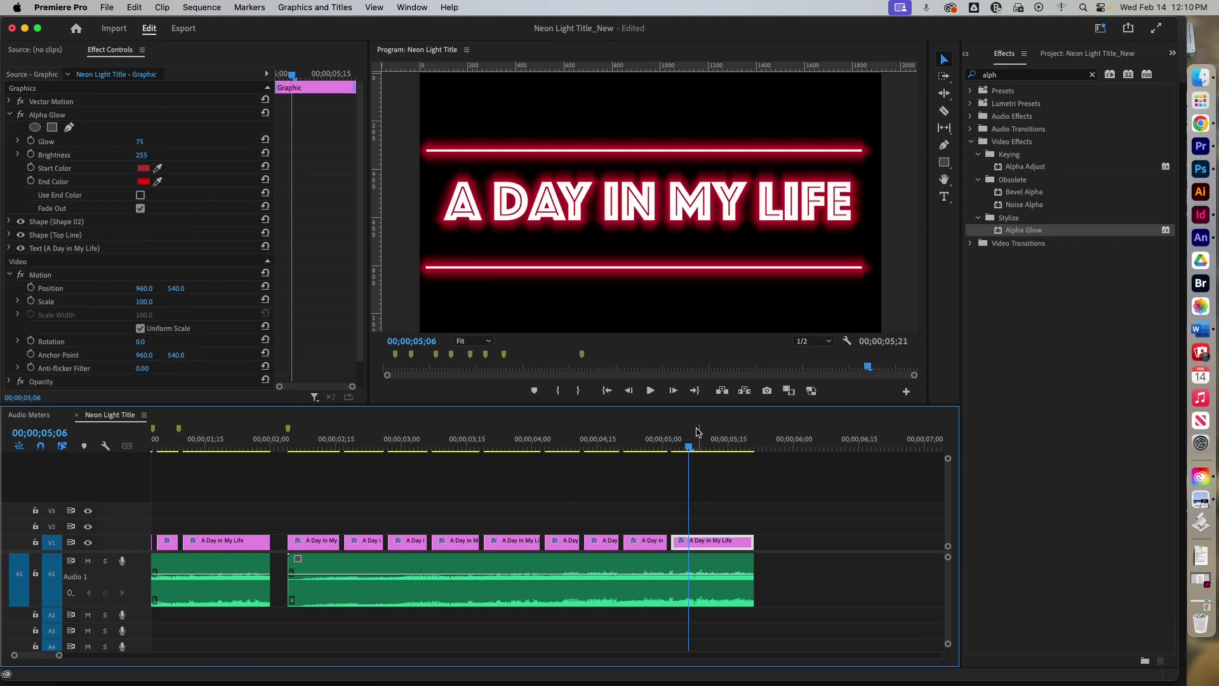
drag(689, 446, 288, 452)
key(space)
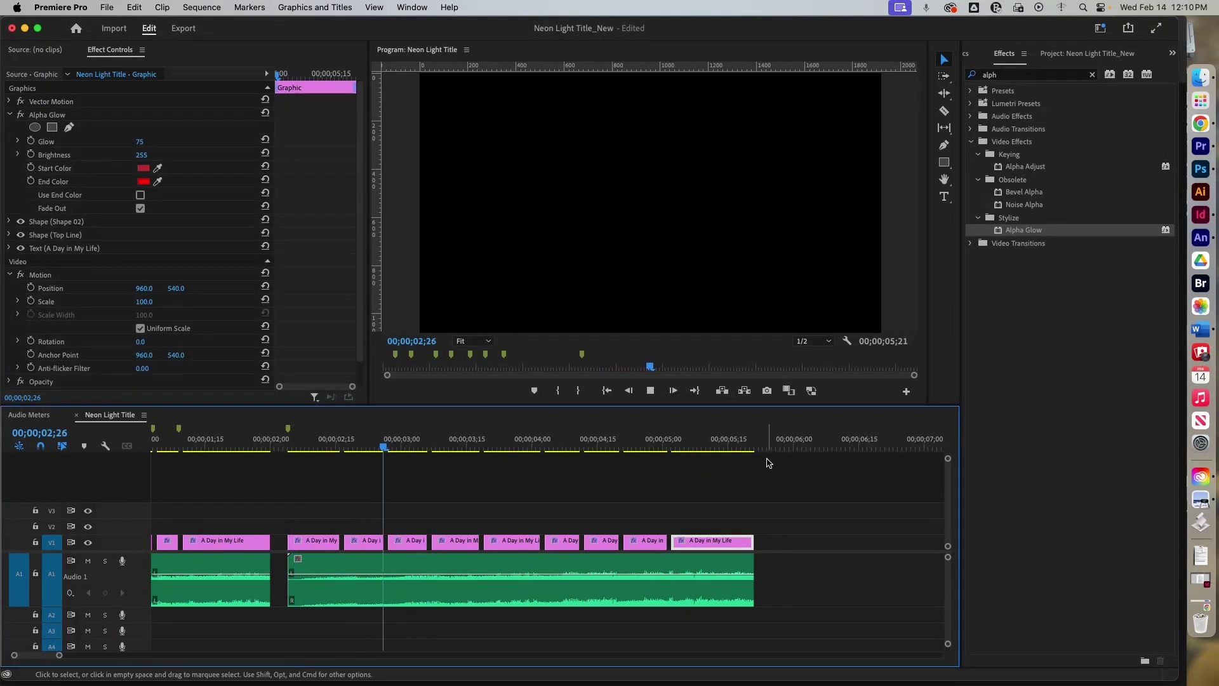